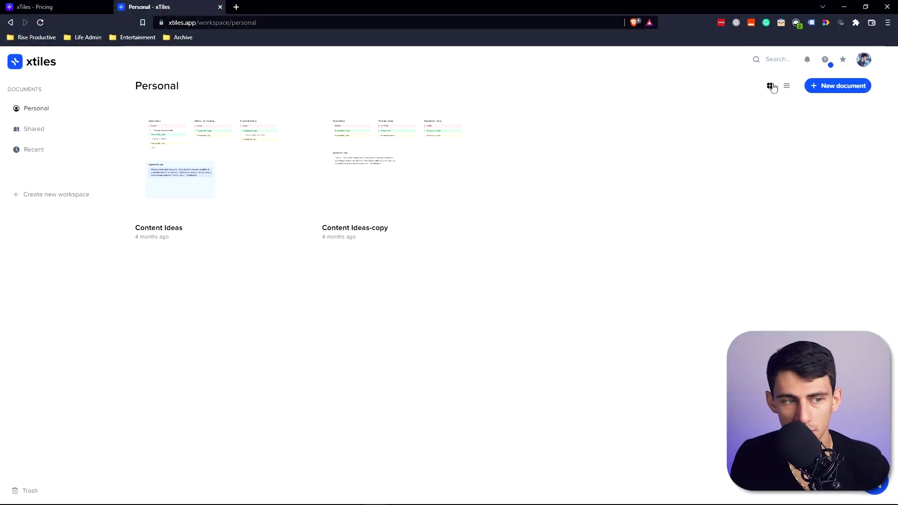
Step: Browse the documents in list and grid views, then the shared and recently opened pages
{"action": "left_click", "coordinate": [786, 86]}
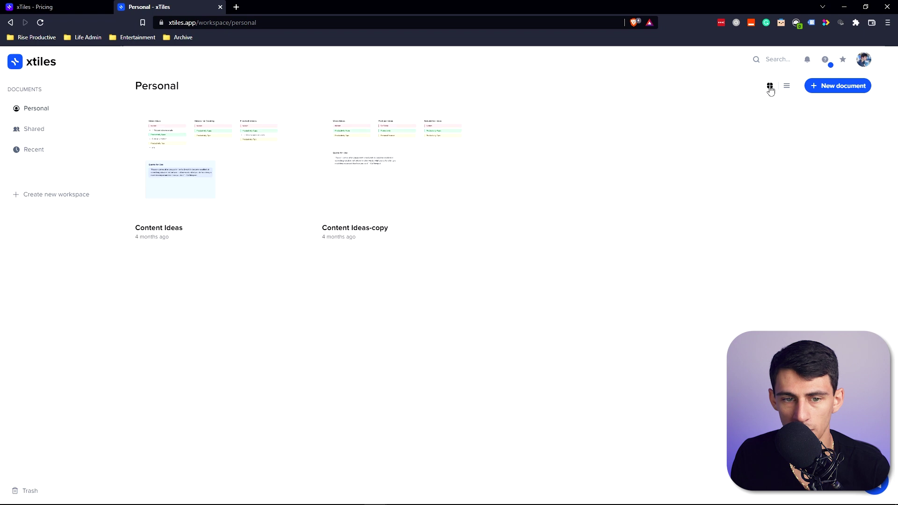
{"action": "left_click", "coordinate": [787, 86]}
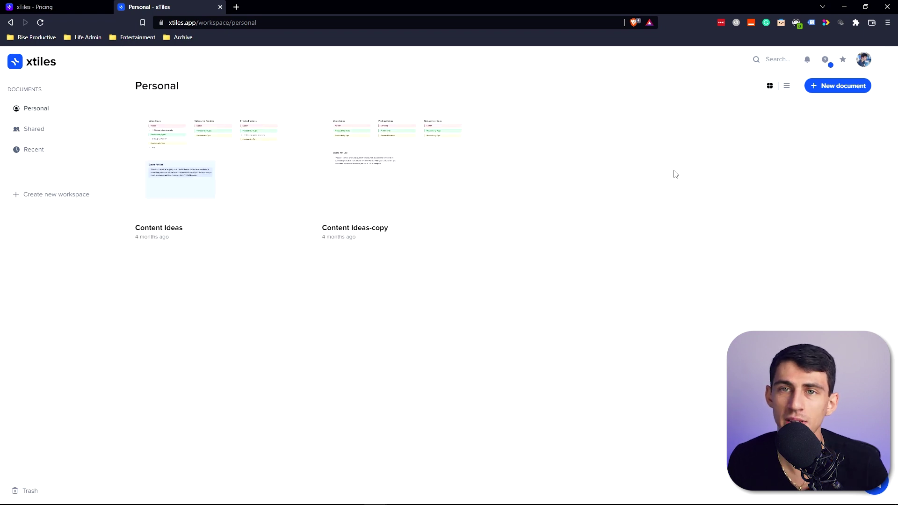
{"action": "left_click", "coordinate": [51, 130]}
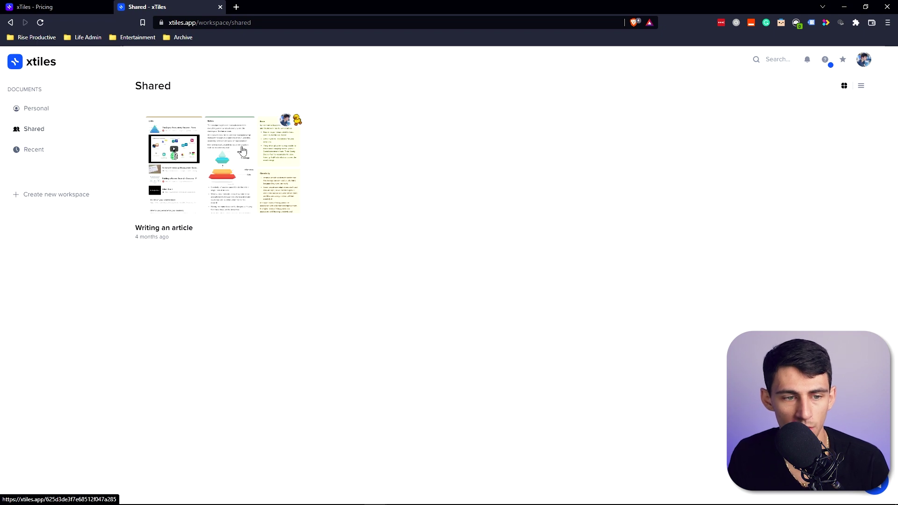
{"action": "left_click", "coordinate": [64, 150]}
Step: Create the Rise Productive workspace and start a new document in it
{"action": "left_click", "coordinate": [56, 194]}
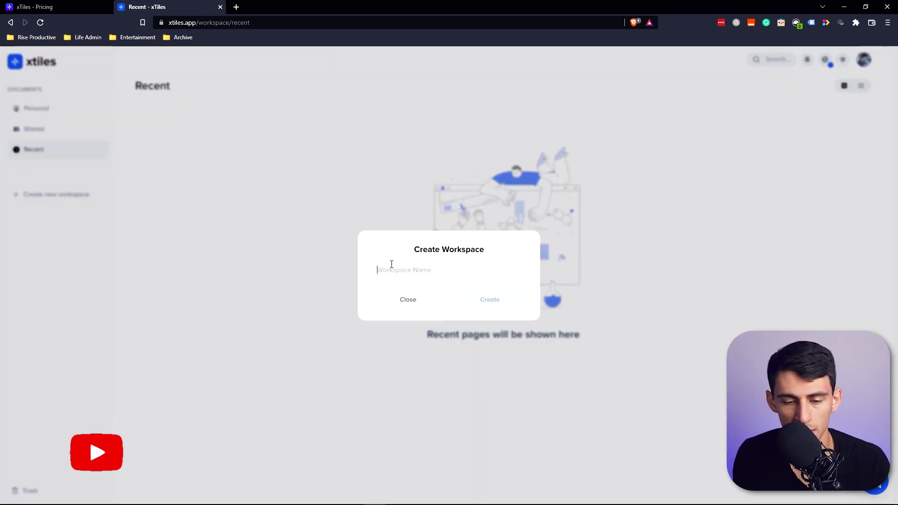
{"action": "type", "text": "Rise Prod"}
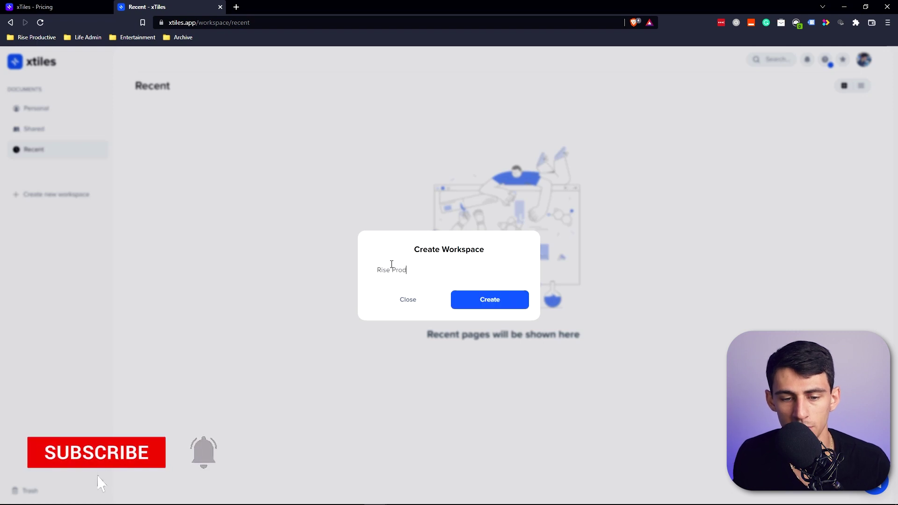
{"action": "type", "text": "uctive"}
{"action": "left_click", "coordinate": [490, 300]}
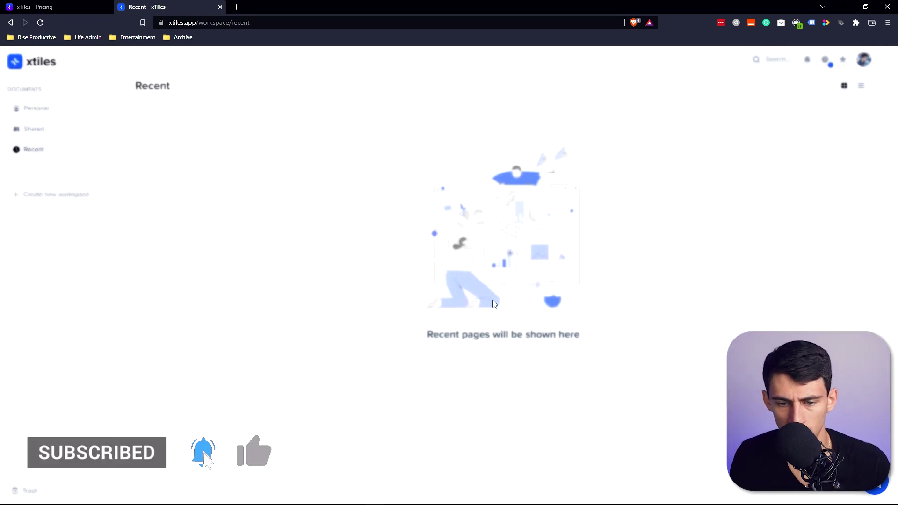
{"action": "left_click", "coordinate": [58, 108]}
{"action": "left_click", "coordinate": [58, 200]}
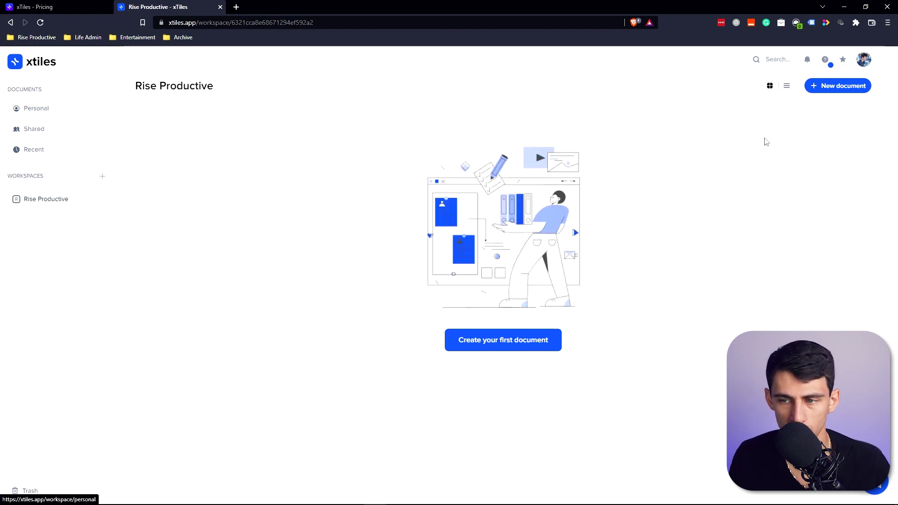
{"action": "left_click", "coordinate": [841, 86]}
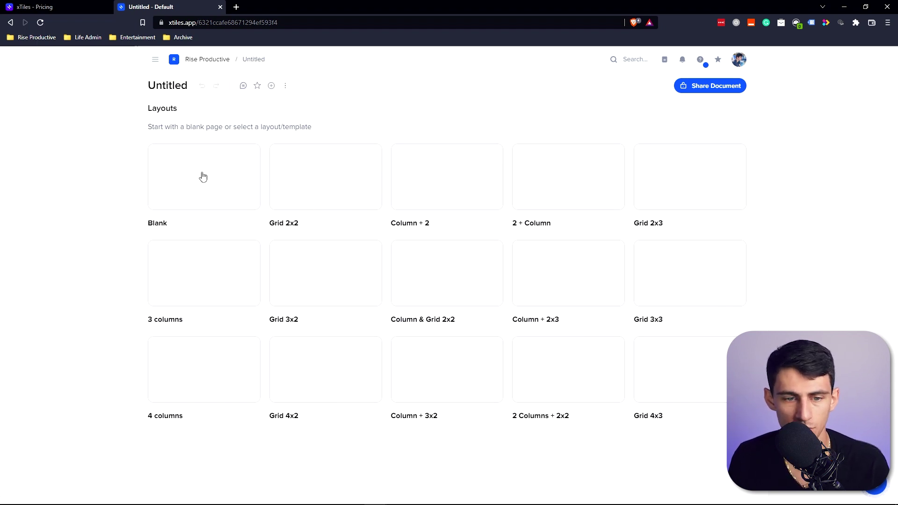
Step: Start a blank page titled Content Calendar and place Tasks for Today and Overall Ideas tiles
{"action": "left_click", "coordinate": [207, 155]}
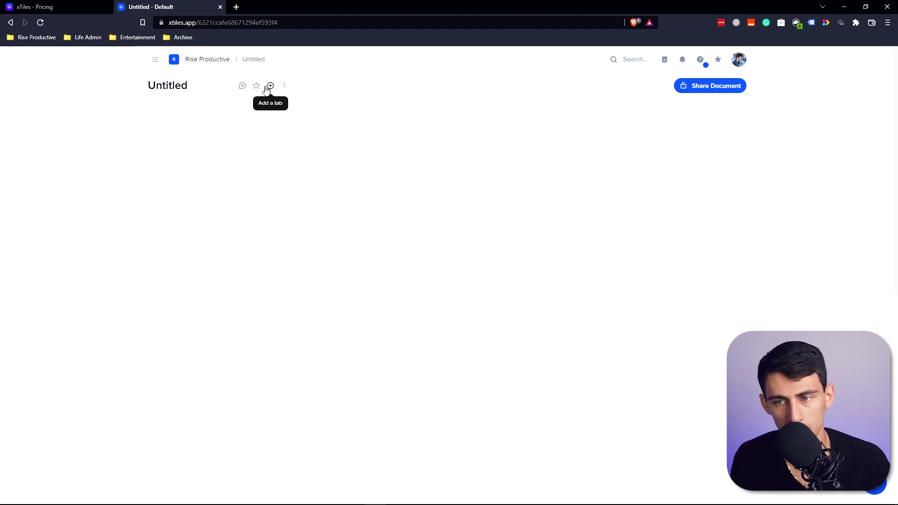
{"action": "type", "text": "Con"}
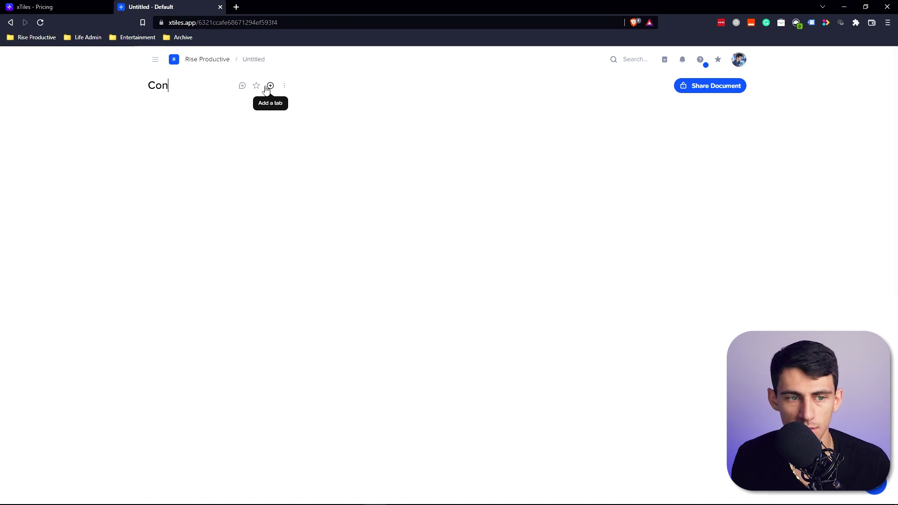
{"action": "type", "text": "tent Calendar"}
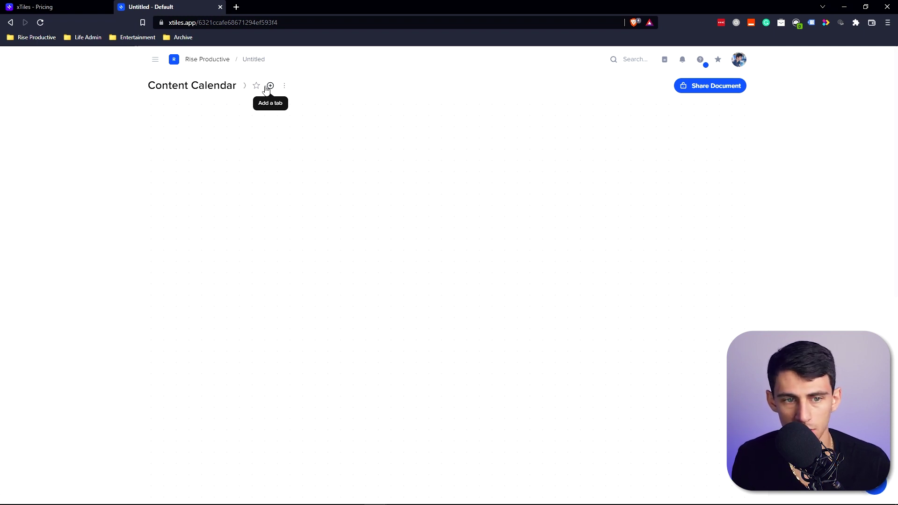
{"action": "key", "text": "Return"}
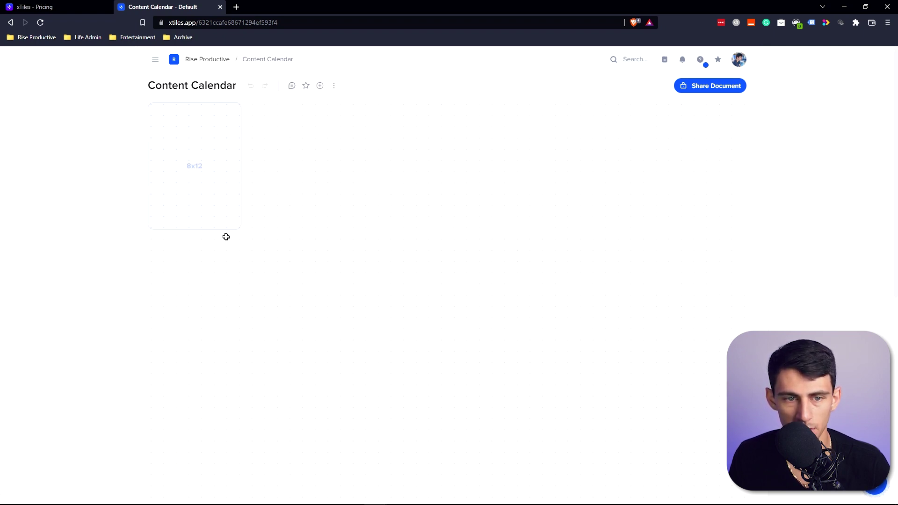
{"action": "left_click", "coordinate": [300, 184]}
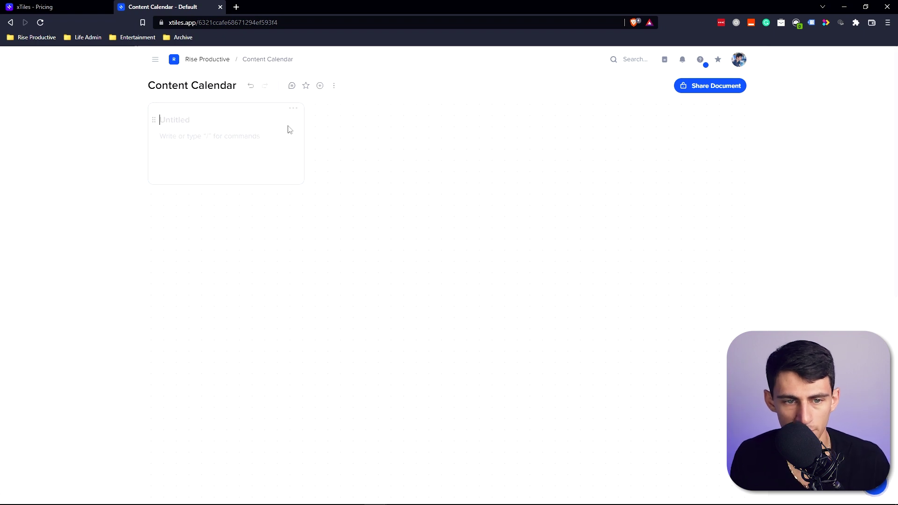
{"action": "type", "text": "OverallIdeas"}
{"action": "left_click", "coordinate": [399, 117]}
{"action": "type", "text": "Tasks for"}
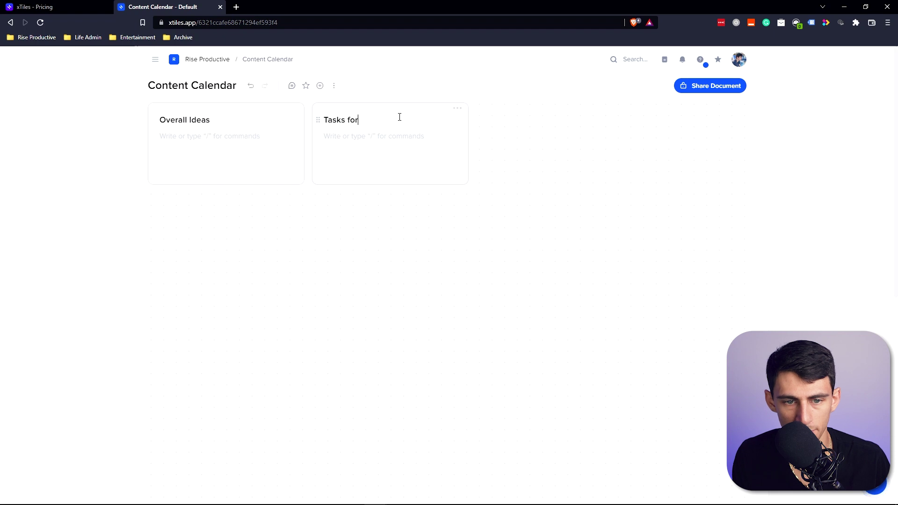
{"action": "type", "text": " Today"}
Step: Arrange Tasks for Today and Overall Ideas side by side and add a third tile at the right
{"action": "left_click_drag", "start_coordinate": [318, 120], "coordinate": [115, 120]}
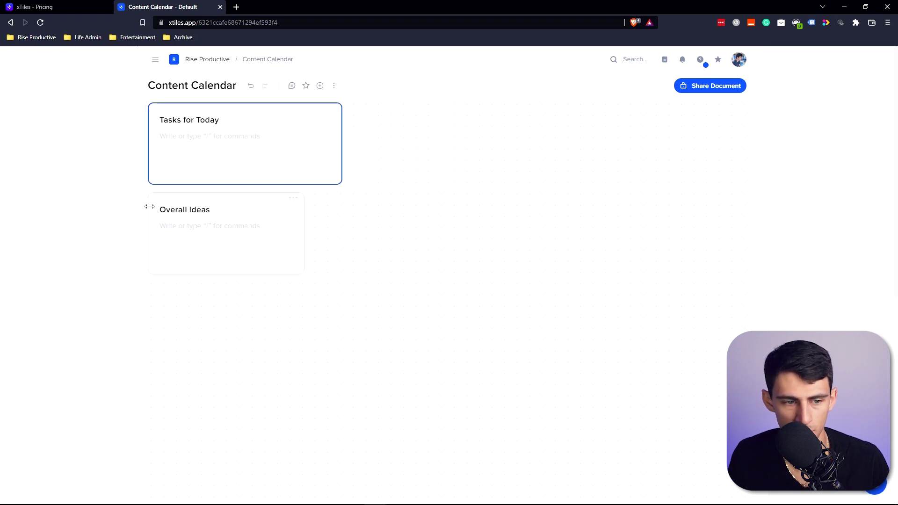
{"action": "mouse_move", "coordinate": [151, 208]}
{"action": "left_mouse_down"}
{"action": "mouse_move", "coordinate": [171, 215]}
{"action": "mouse_move", "coordinate": [164, 220]}
{"action": "left_mouse_up"}
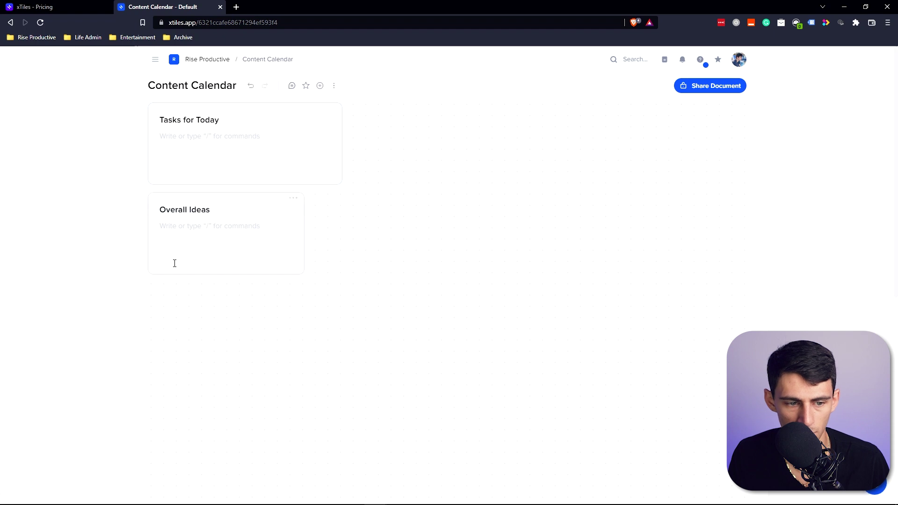
{"action": "left_click_drag", "start_coordinate": [149, 275], "coordinate": [752, 191]}
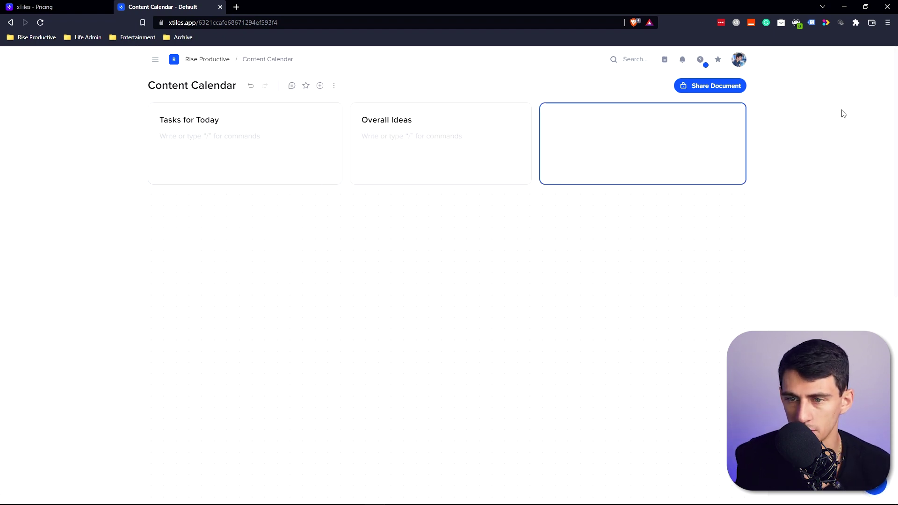
{"action": "left_click", "coordinate": [719, 110]}
{"action": "type", "text": "ck Capture"}
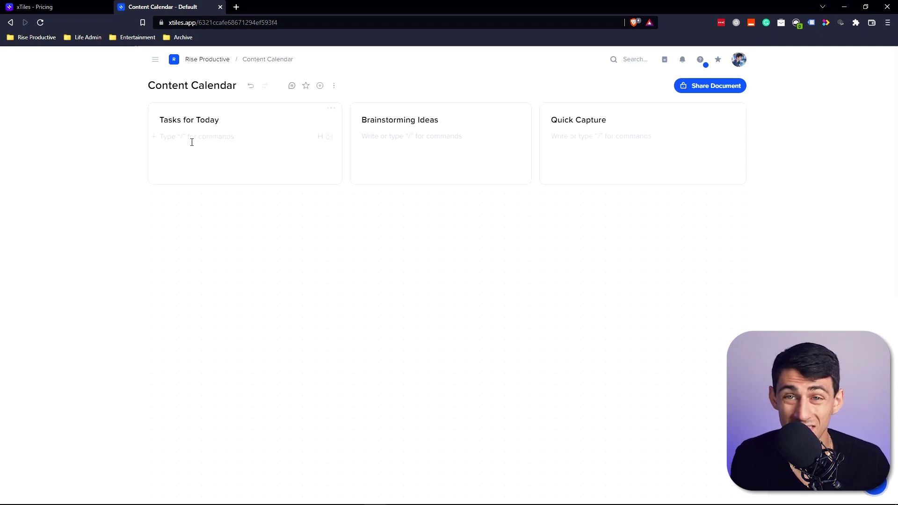
{"action": "type", "text": "/to"}
Step: Add a checkbox to-do list in Tasks for Today, then begin the idea bullets in Brainstorming Ideas
{"action": "key", "text": "BackSpace"}
{"action": "key", "text": "BackSpace"}
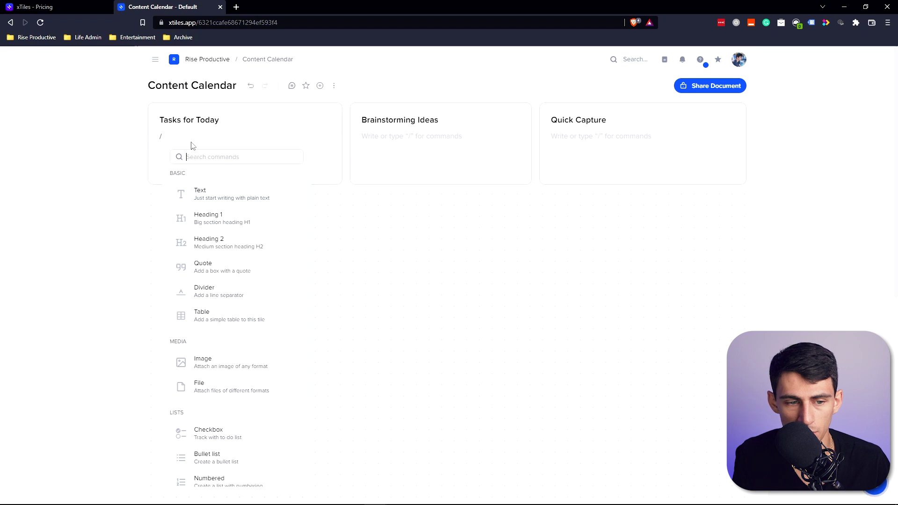
{"action": "scroll", "coordinate": [231, 281], "scroll_direction": "down", "scroll_amount": 1}
{"action": "scroll", "coordinate": [231, 310], "scroll_direction": "down", "scroll_amount": 3}
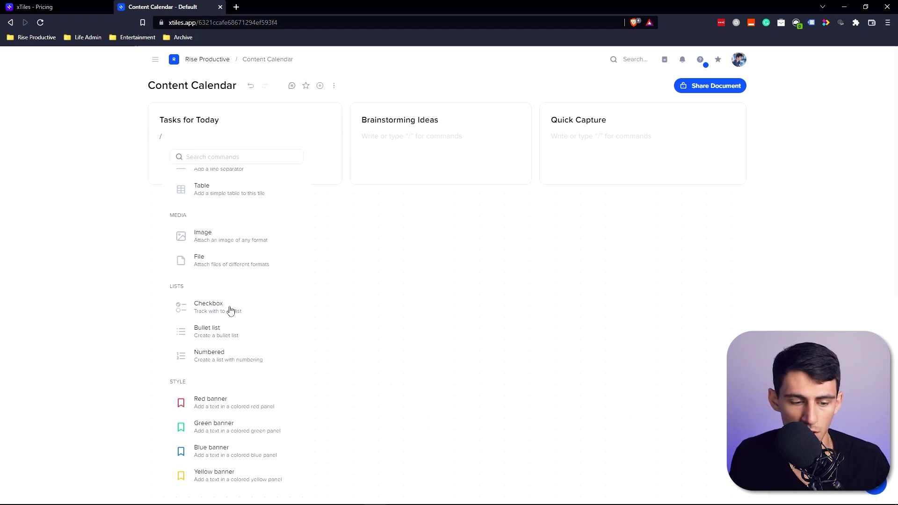
{"action": "scroll", "coordinate": [231, 311], "scroll_direction": "up", "scroll_amount": 4}
{"action": "type", "text": "chec"}
{"action": "key", "text": "Return"}
{"action": "type", "text": "Record Videos"}
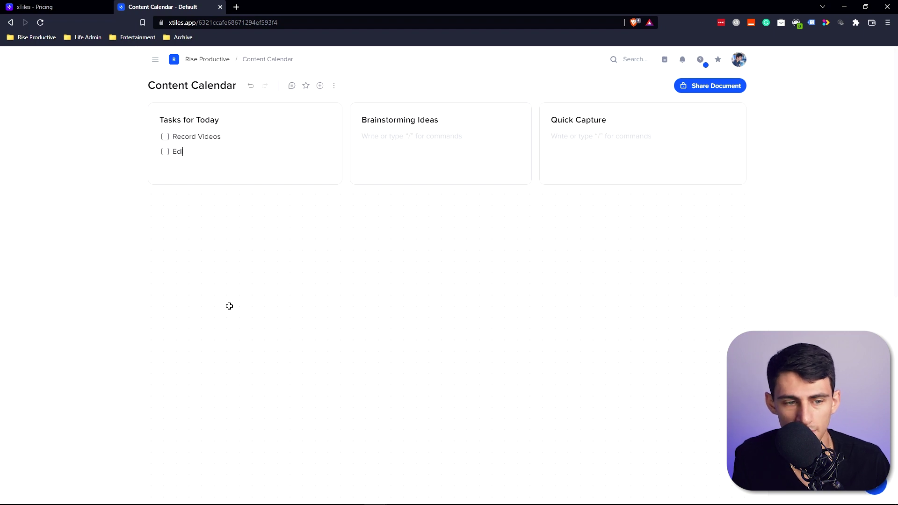
{"action": "type", "text": "it Videos"}
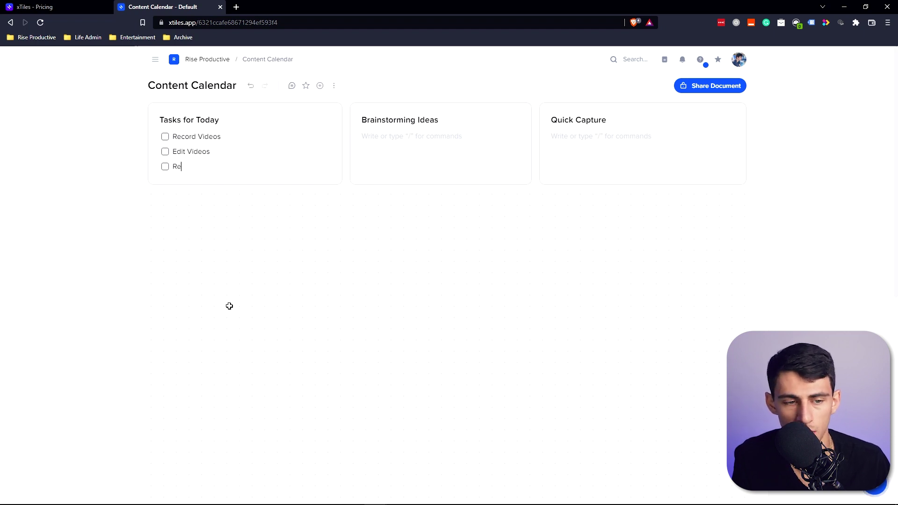
{"action": "type", "text": "mails"}
{"action": "left_click", "coordinate": [402, 137]}
{"action": "type", "text": "Podcast"}
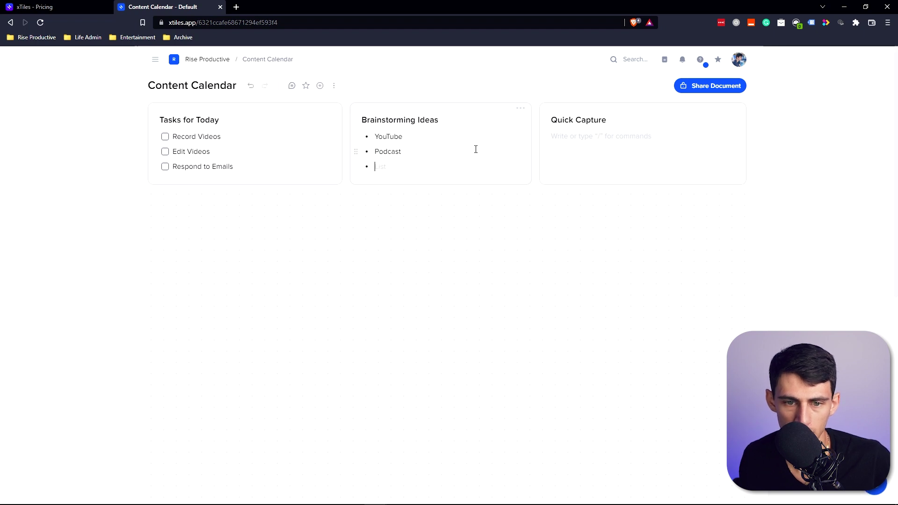
{"action": "type", "text": "Newsletter"}
Step: Turn YouTube into a 2x3 grid sub-page and title its tiles Notion Videos, Productivity Apps, Productivity Tips and more
{"action": "left_click", "coordinate": [355, 135]}
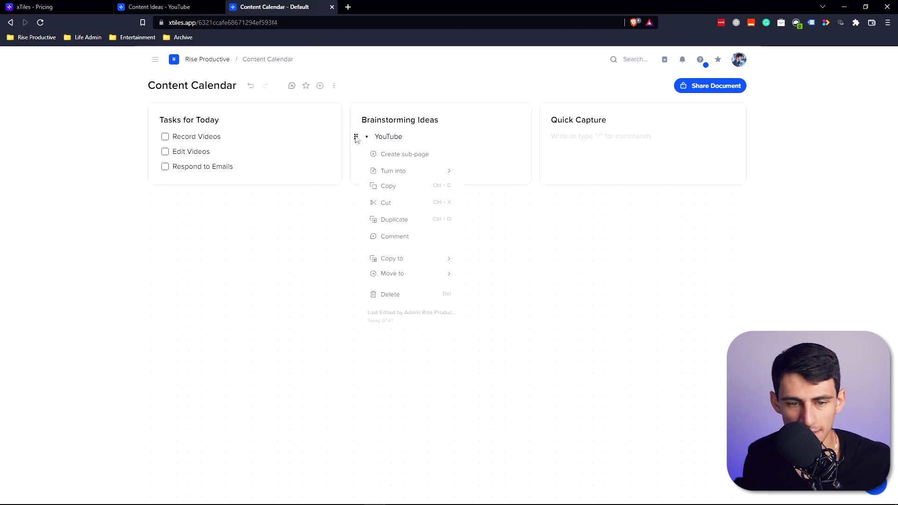
{"action": "left_click", "coordinate": [401, 149]}
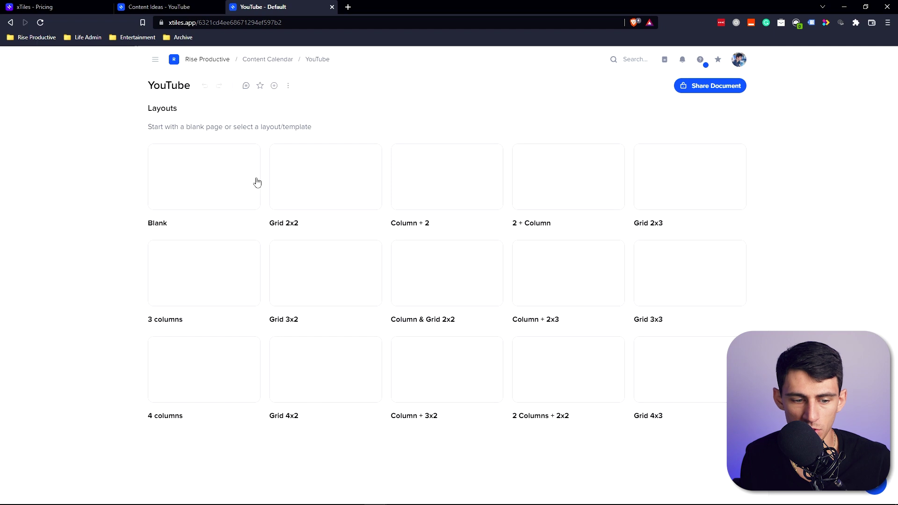
{"action": "left_click", "coordinate": [665, 196]}
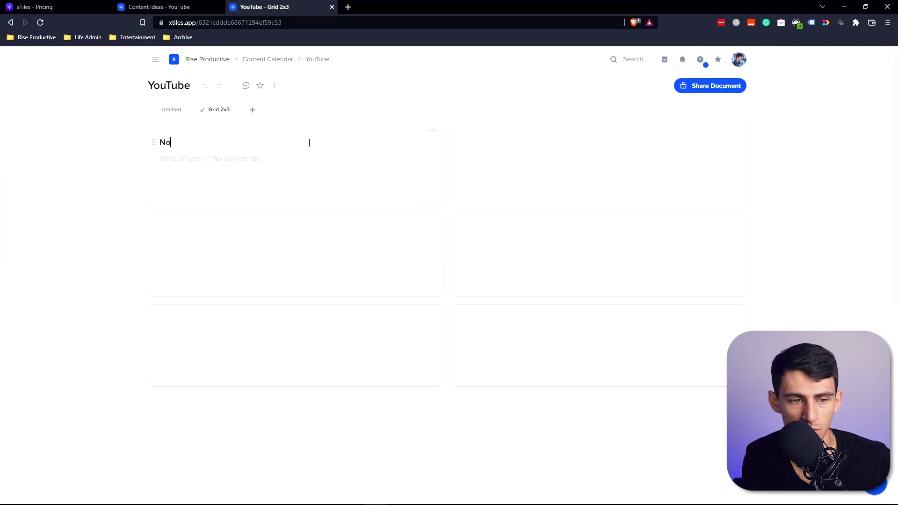
{"action": "type", "text": "ion Videos"}
{"action": "left_click", "coordinate": [508, 146]}
{"action": "type", "text": "Productiv"}
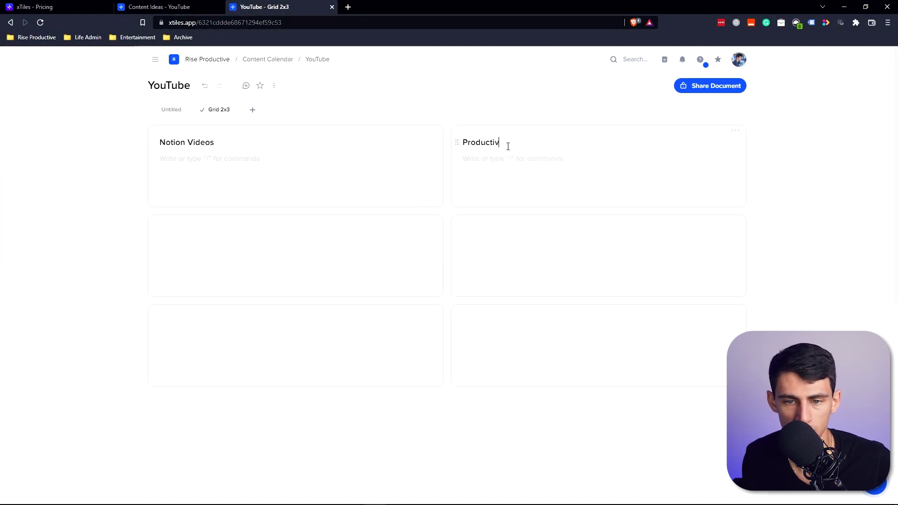
{"action": "type", "text": "ity Apps"}
{"action": "left_click", "coordinate": [327, 237]}
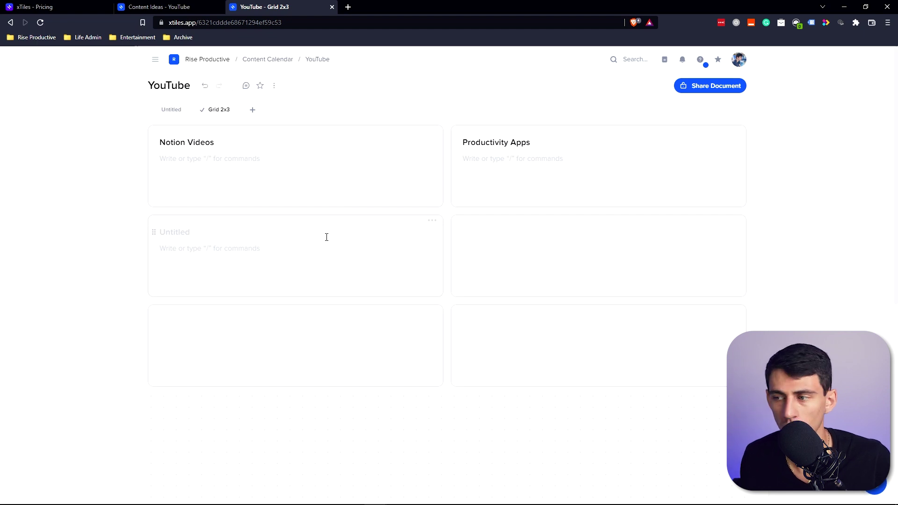
{"action": "type", "text": "Productivity Tips"}
{"action": "left_click", "coordinate": [481, 236]}
{"action": "type", "text": "Automation"}
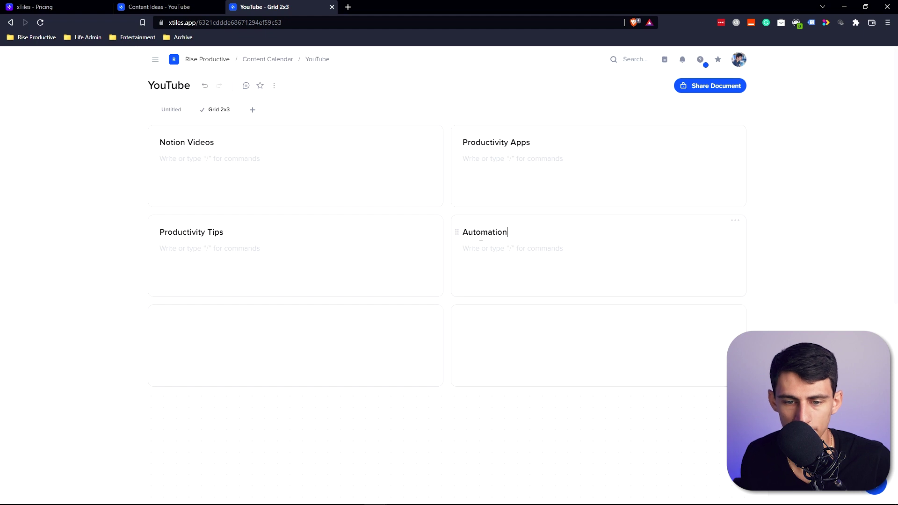
{"action": "left_click", "coordinate": [214, 318]}
{"action": "type", "text": "Exc"}
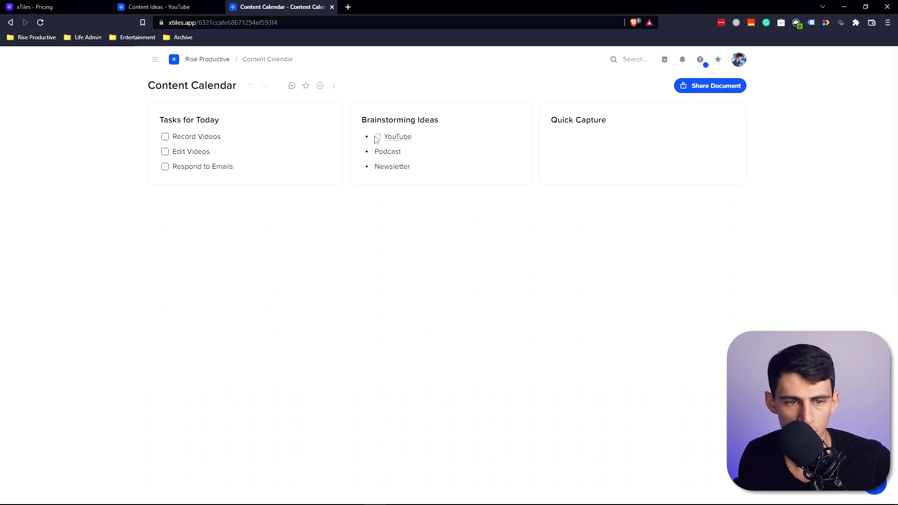
Step: Back on Content Calendar, add an Example Tab with a 2x2 grid and return to the main tab
{"action": "left_click", "coordinate": [397, 138]}
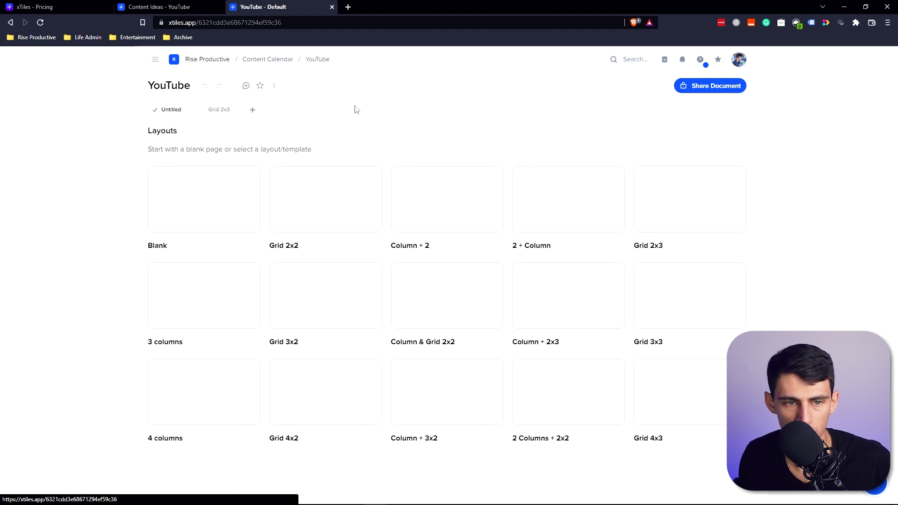
{"action": "left_click", "coordinate": [273, 60]}
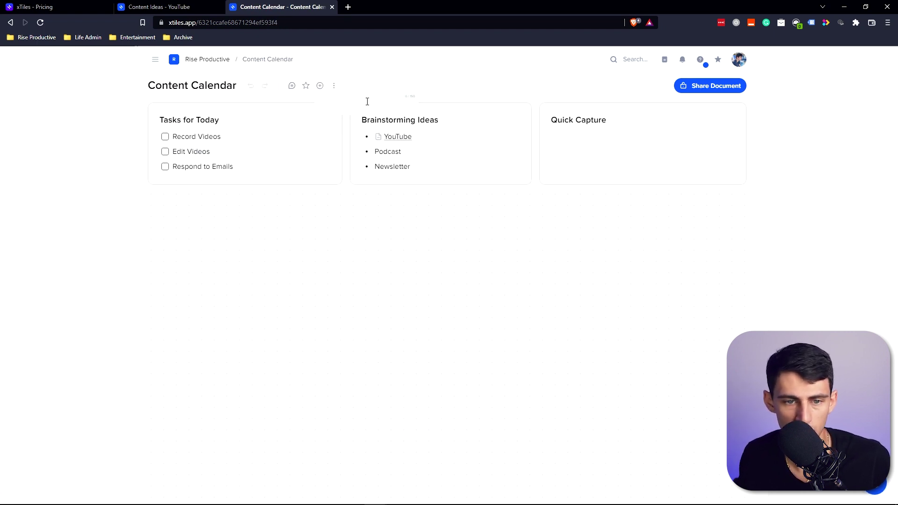
{"action": "type", "text": "ample Tab"}
{"action": "key", "text": "Return"}
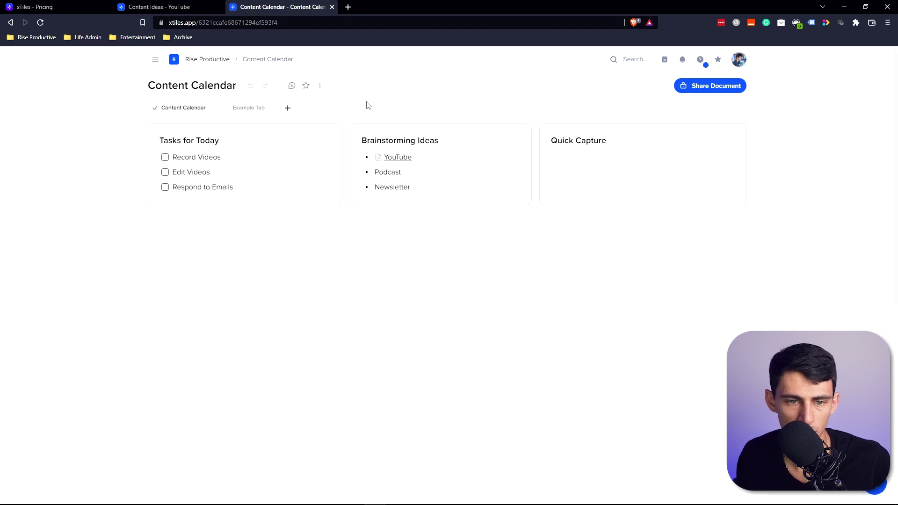
{"action": "left_click", "coordinate": [336, 197]}
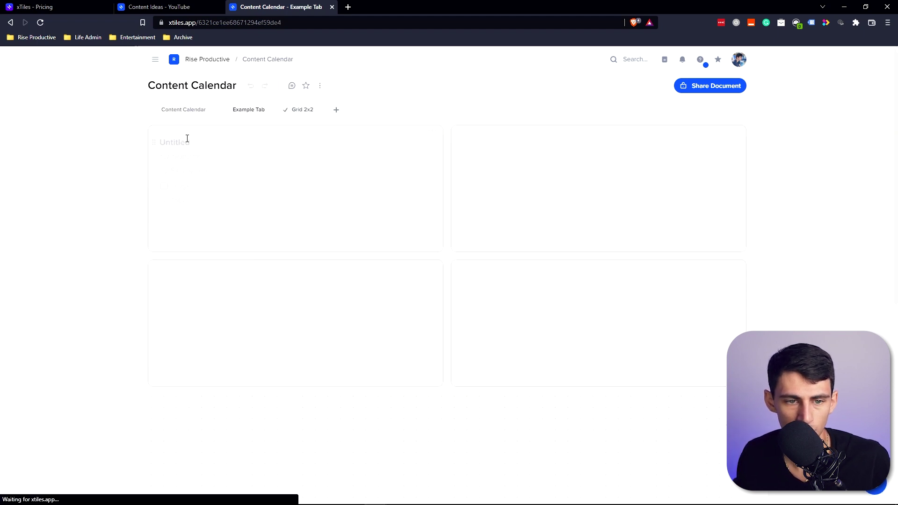
{"action": "left_click", "coordinate": [191, 110]}
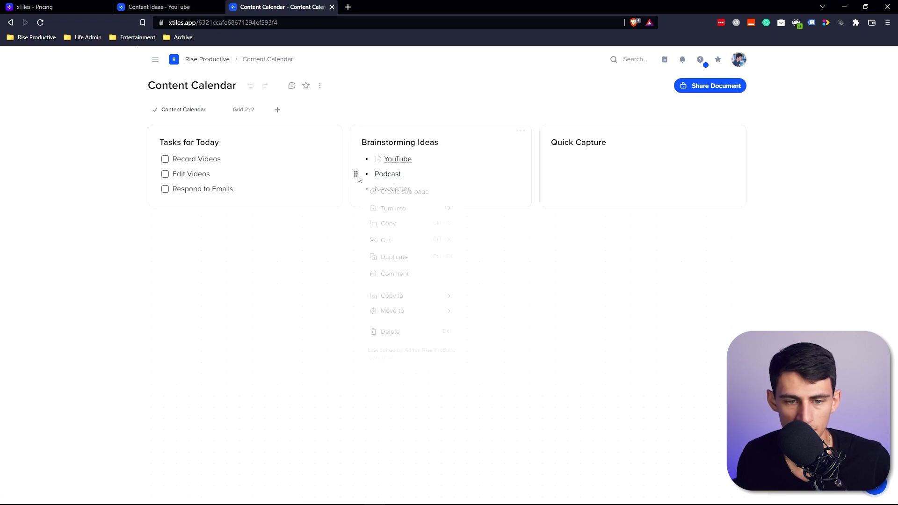
Step: Turn the Newsletter idea into a linked sub-page, peek at it and come back
{"action": "left_click", "coordinate": [378, 170]}
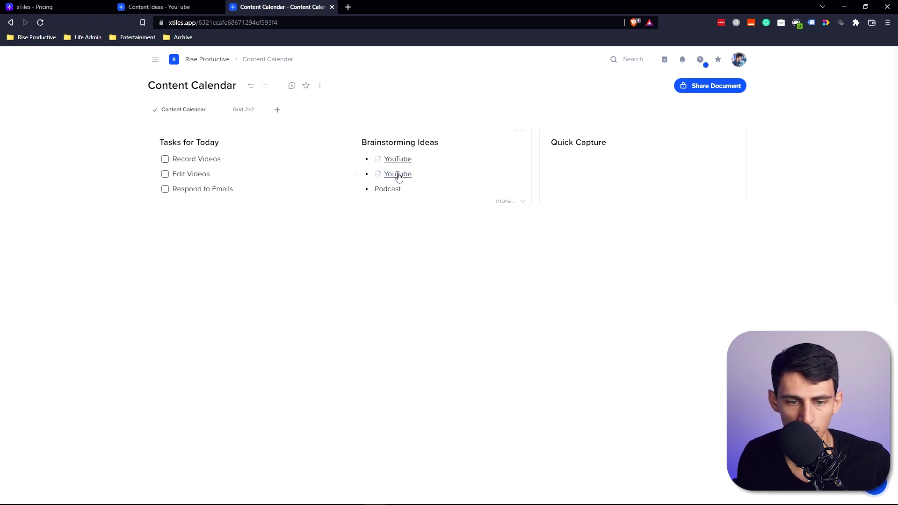
{"action": "left_click_drag", "start_coordinate": [357, 156], "coordinate": [401, 175]}
{"action": "right_click", "coordinate": [413, 174]}
{"action": "left_click", "coordinate": [408, 180]}
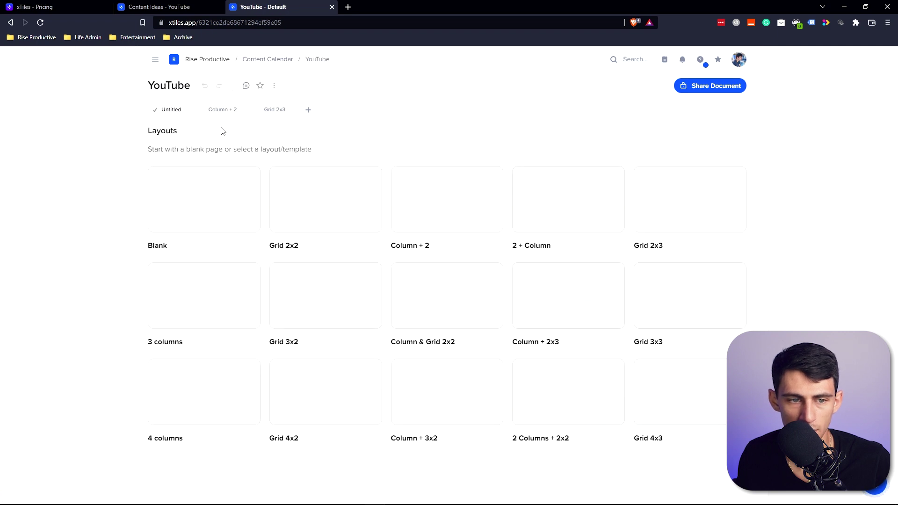
{"action": "key", "text": "alt+Left"}
Step: Turn Podcast into its own sub-page, check its title and return to Content Calendar
{"action": "left_click", "coordinate": [355, 174]}
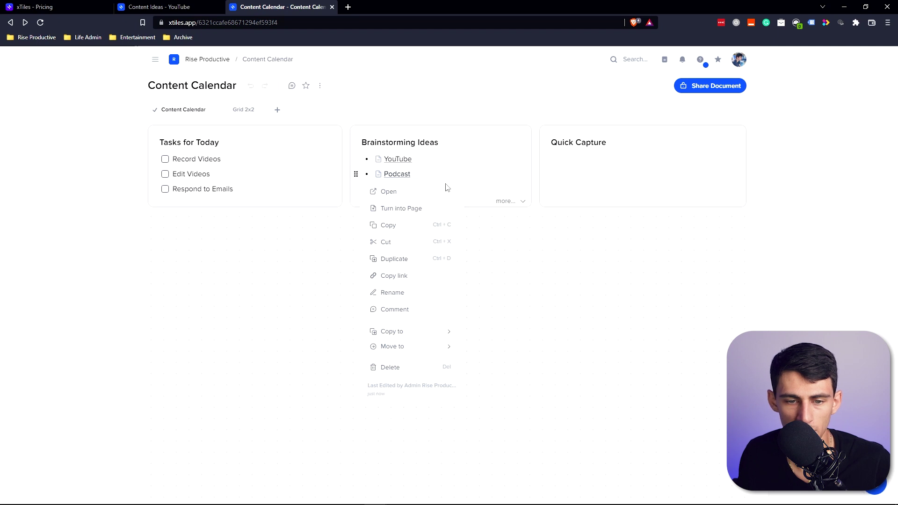
{"action": "left_click", "coordinate": [399, 176]}
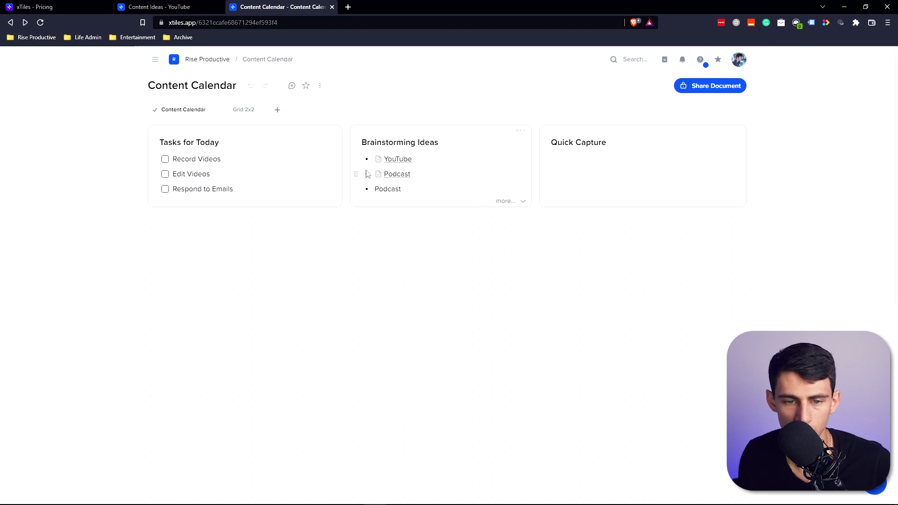
{"action": "left_click", "coordinate": [397, 175]}
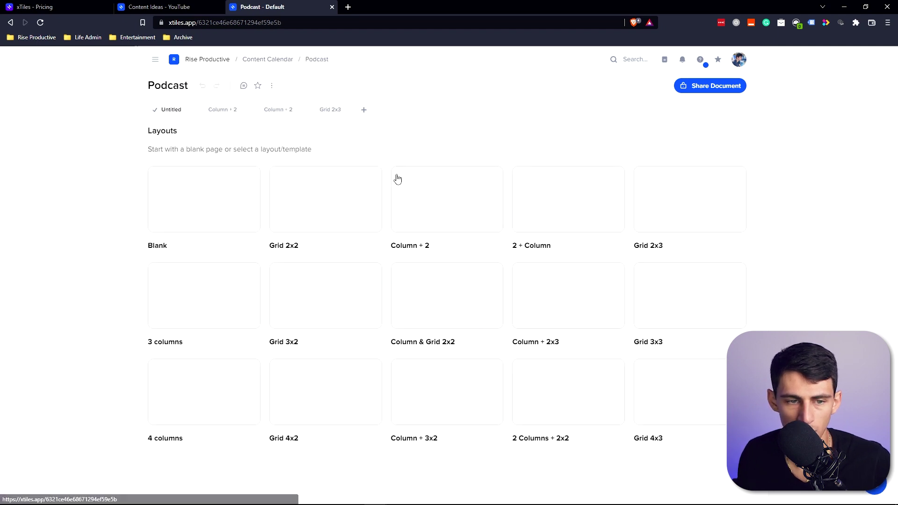
{"action": "double_click", "coordinate": [168, 85]}
{"action": "type", "text": "Newsletter"}
{"action": "left_click", "coordinate": [267, 58]}
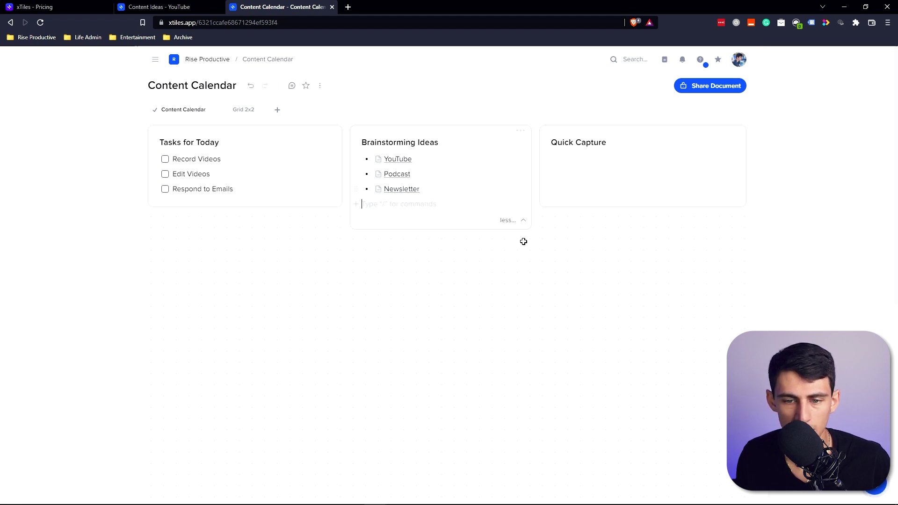
Step: Resize Brainstorming Ideas, add a Blog bullet under Newsletter, and start a bullet list in Quick Capture
{"action": "left_click_drag", "start_coordinate": [532, 253], "coordinate": [529, 210]}
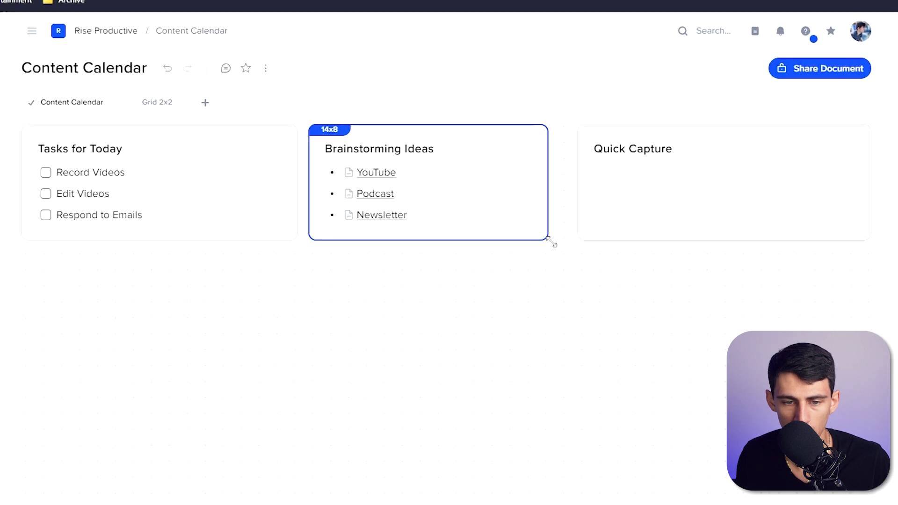
{"action": "left_click_drag", "start_coordinate": [579, 257], "coordinate": [582, 257]}
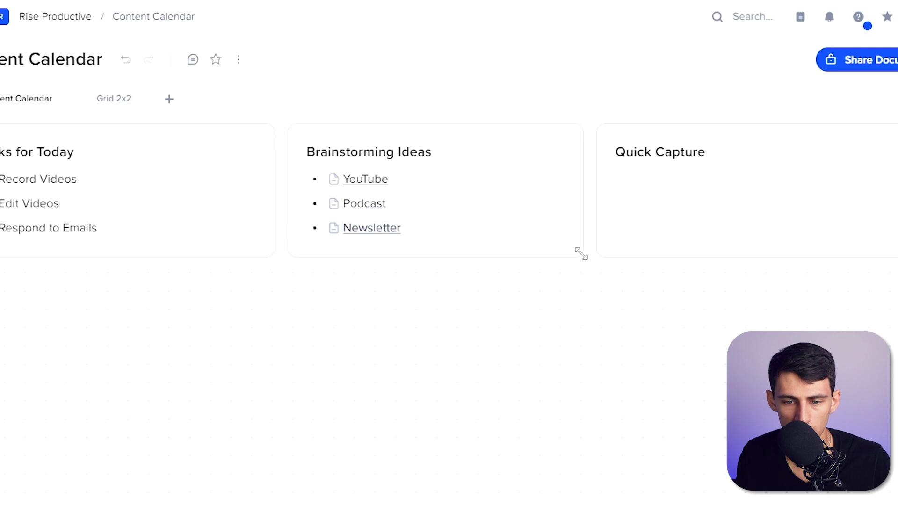
{"action": "left_click_drag", "start_coordinate": [580, 256], "coordinate": [579, 297]}
{"action": "left_click", "coordinate": [488, 258]}
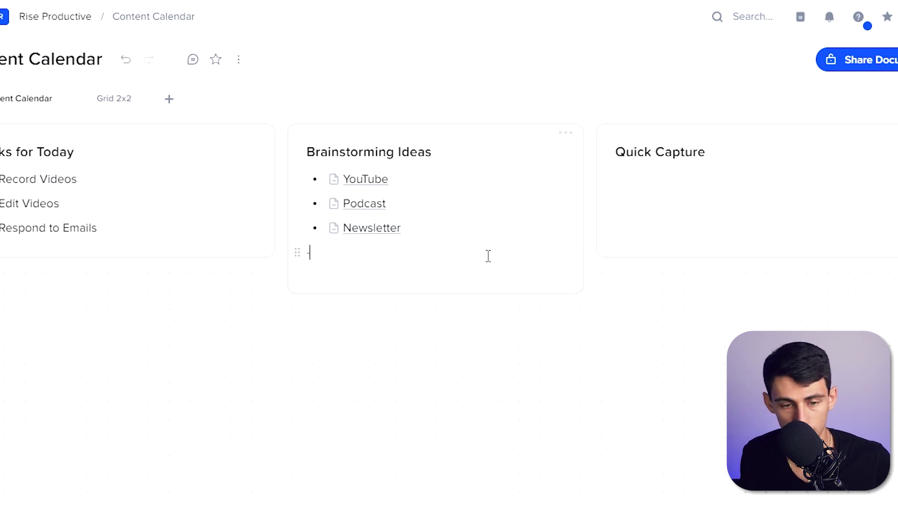
{"action": "type", "text": "Boo"}
{"action": "type", "text": "log"}
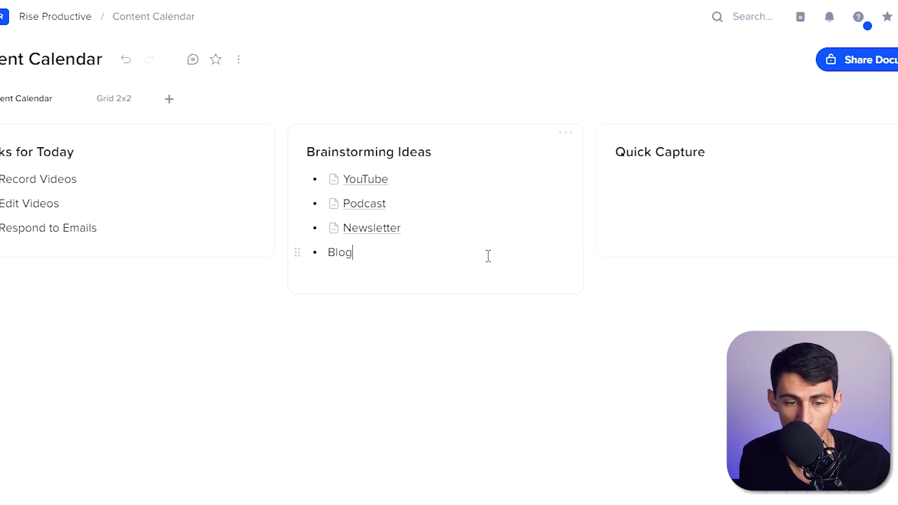
{"action": "left_click_drag", "start_coordinate": [577, 293], "coordinate": [575, 274]}
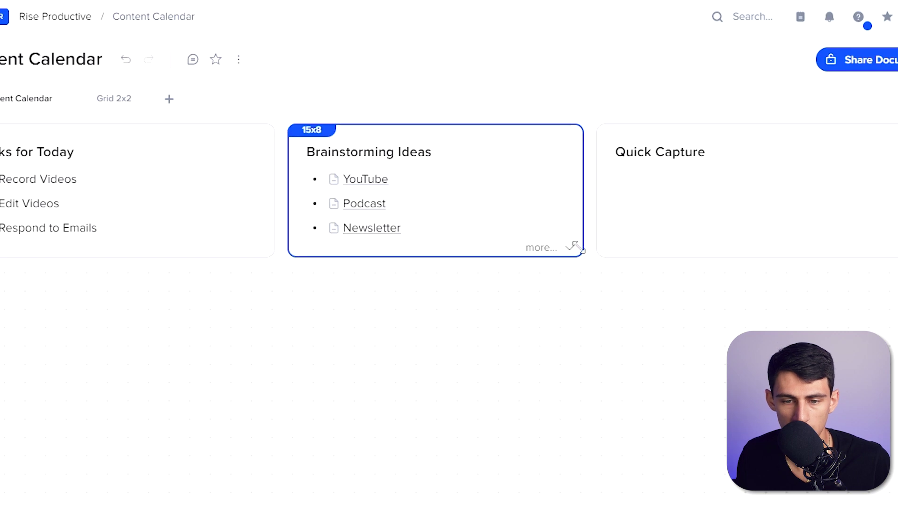
{"action": "left_click", "coordinate": [537, 250]}
{"action": "left_click", "coordinate": [547, 284]}
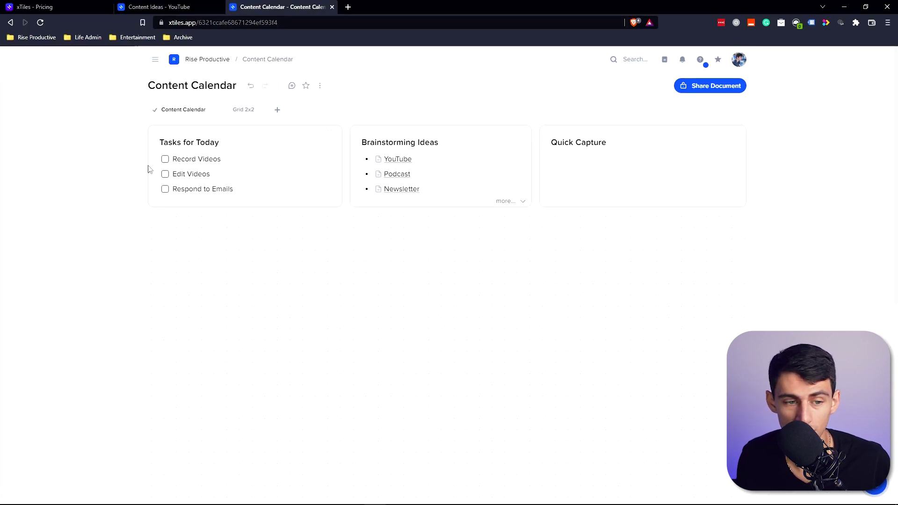
{"action": "left_click", "coordinate": [632, 162]}
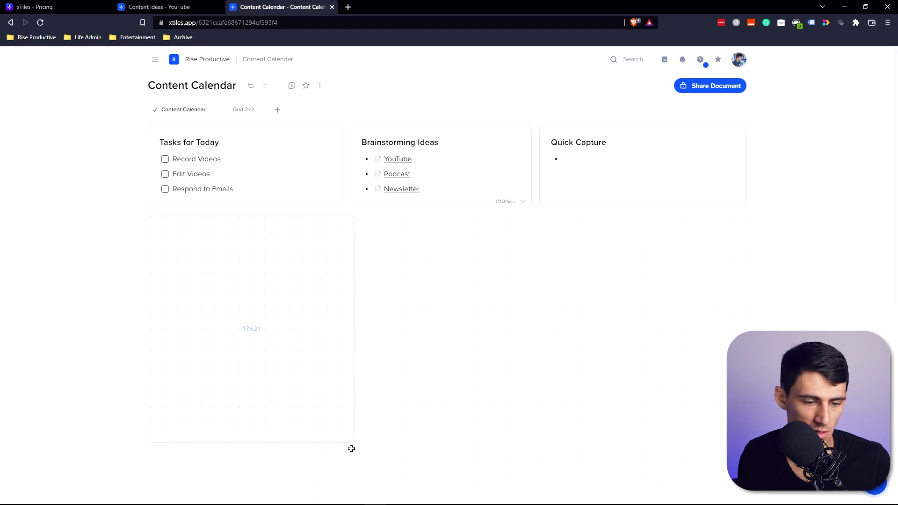
Step: Create a narrower Research / Outline tile below the tasks and duplicate it
{"action": "left_click", "coordinate": [325, 442]}
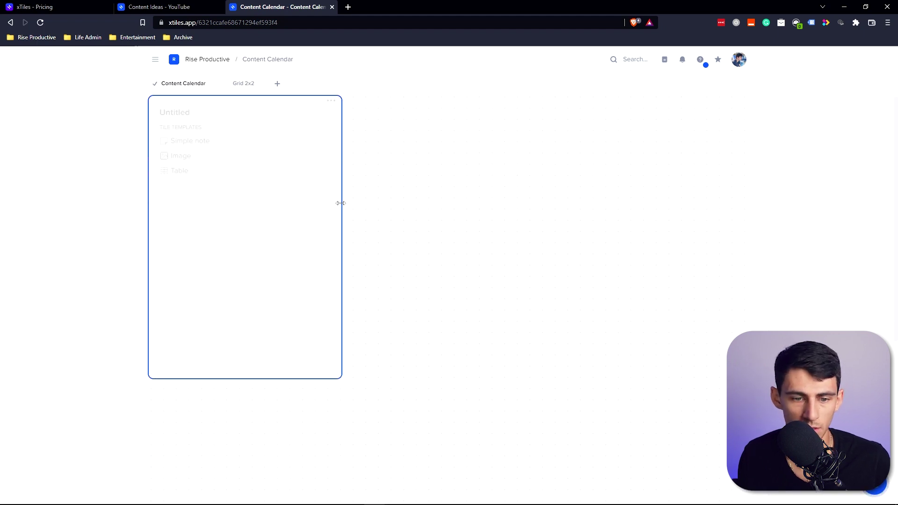
{"action": "left_click_drag", "start_coordinate": [341, 200], "coordinate": [291, 202]}
{"action": "type", "text": "Research / O"}
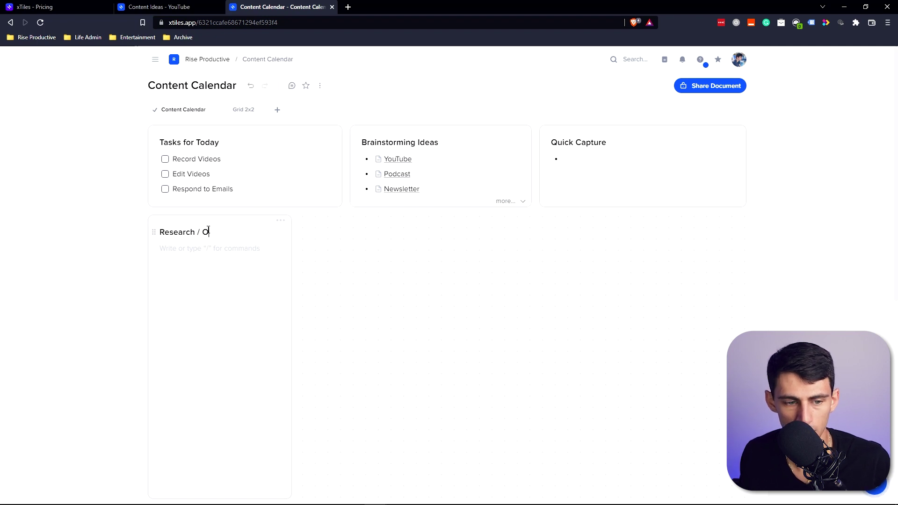
{"action": "type", "text": "utline"}
{"action": "left_click", "coordinate": [281, 220]}
{"action": "left_click", "coordinate": [316, 308]}
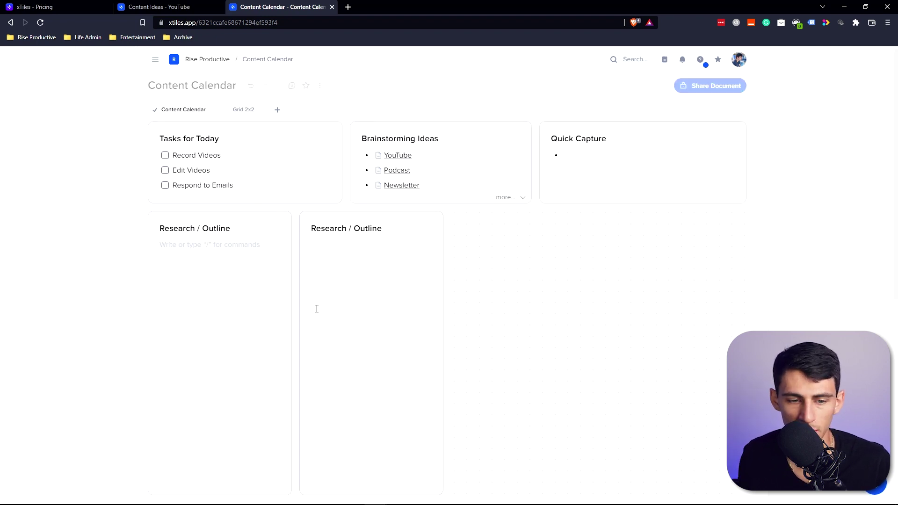
Step: Retitle the copies Writing and Creating and make the Research / Outline tile narrower
{"action": "triple_click", "coordinate": [389, 232]}
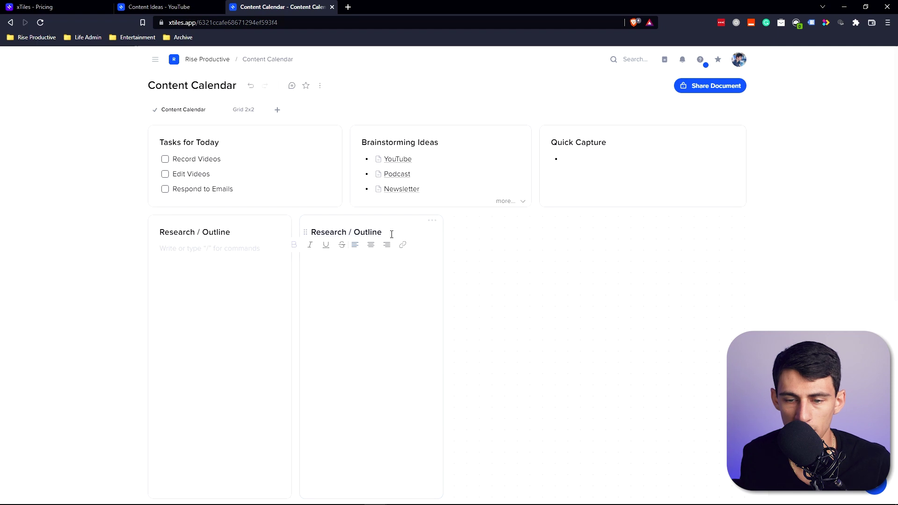
{"action": "type", "text": "WritingCreating"}
{"action": "triple_click", "coordinate": [628, 124]}
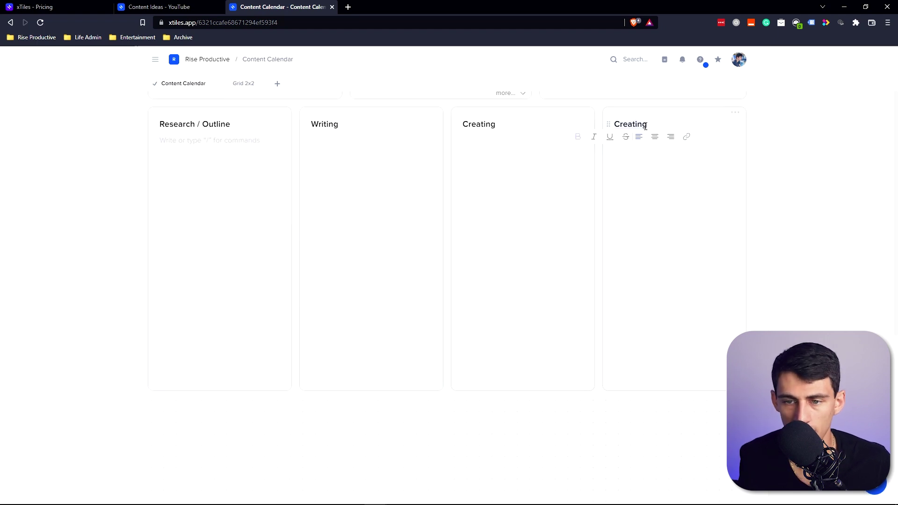
{"action": "type", "text": "Editing"}
{"action": "scroll", "coordinate": [437, 243], "scroll_direction": "up", "scroll_amount": 2}
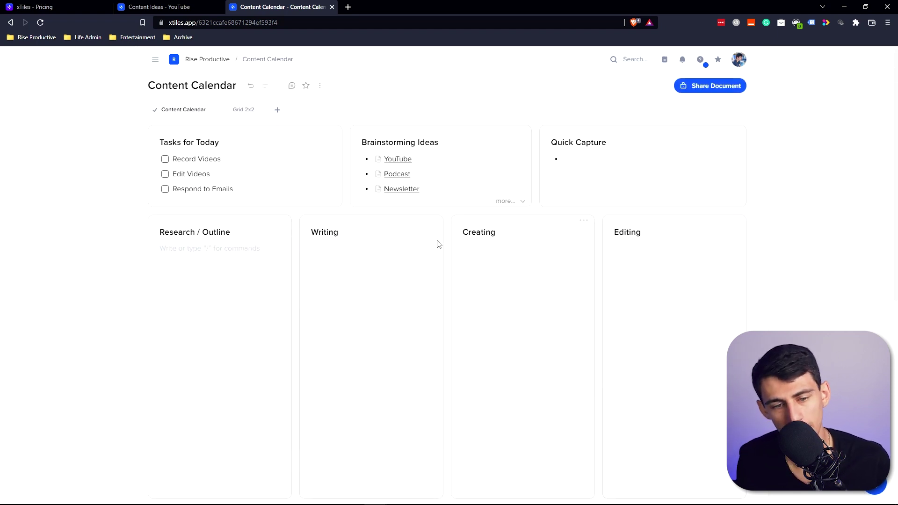
{"action": "left_click_drag", "start_coordinate": [291, 288], "coordinate": [254, 287]}
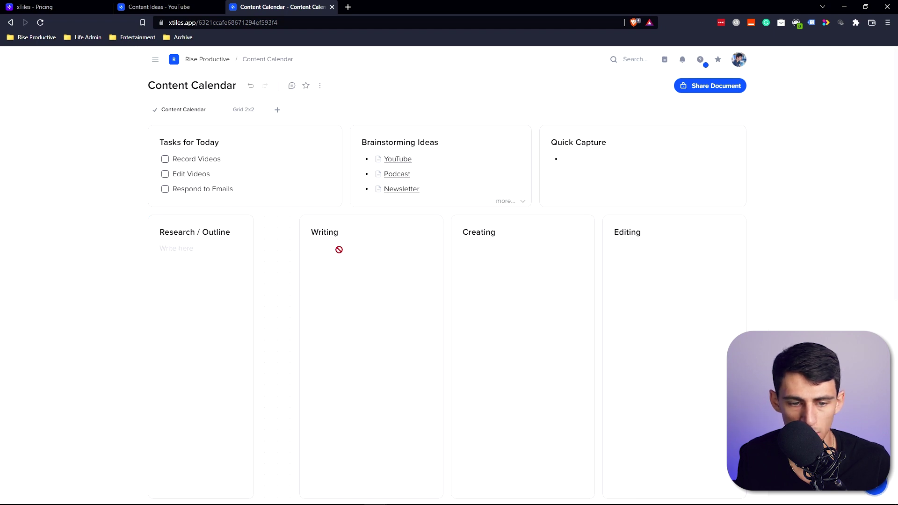
{"action": "left_click", "coordinate": [736, 218]}
Step: Delete the Editing, Creating and Writing tiles
{"action": "left_click", "coordinate": [762, 321]}
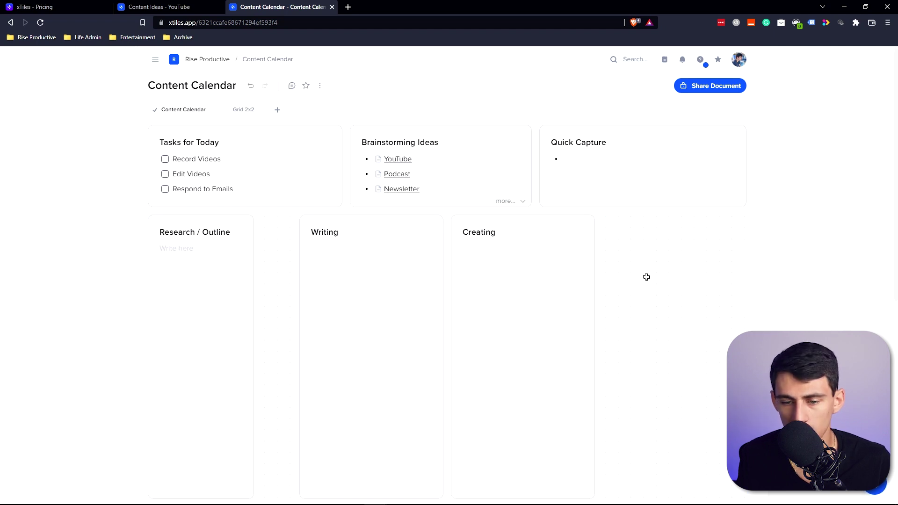
{"action": "left_click", "coordinate": [583, 224]}
{"action": "key", "text": "Delete"}
{"action": "left_click", "coordinate": [433, 224]}
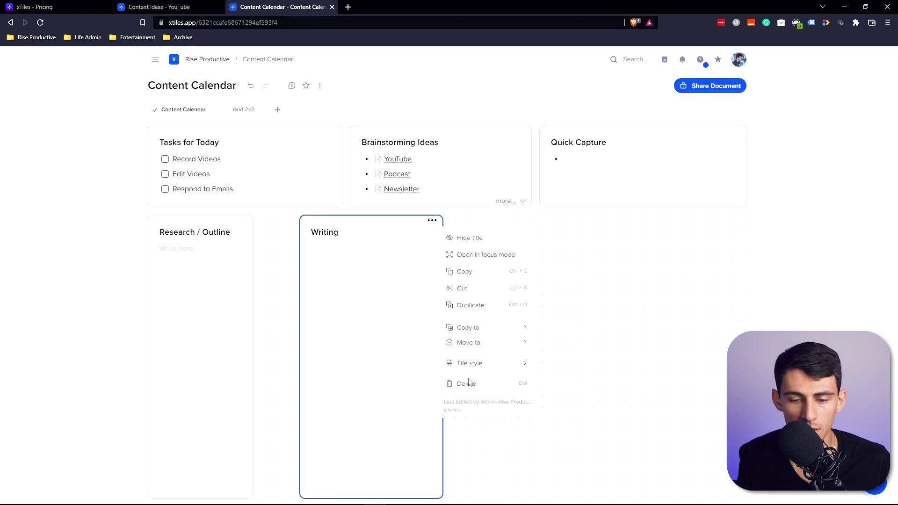
{"action": "left_click", "coordinate": [463, 382]}
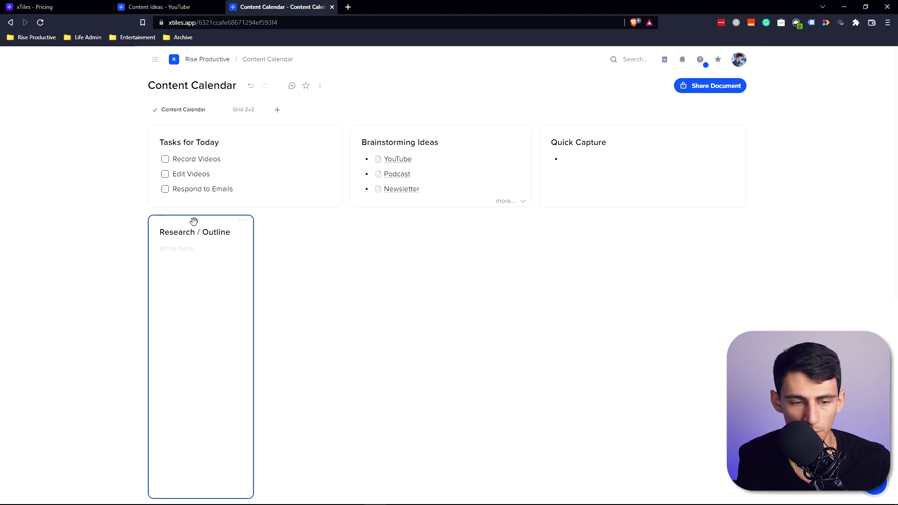
Step: Duplicate Research / Outline with Ctrl+D into evenly spaced columns renamed Creating, Editing, Rendered and Live
{"action": "key", "text": "ctrl+d"}
{"action": "key", "text": "ctrl+d"}
{"action": "key", "text": "ctrl+d"}
{"action": "key", "text": "ctrl+d"}
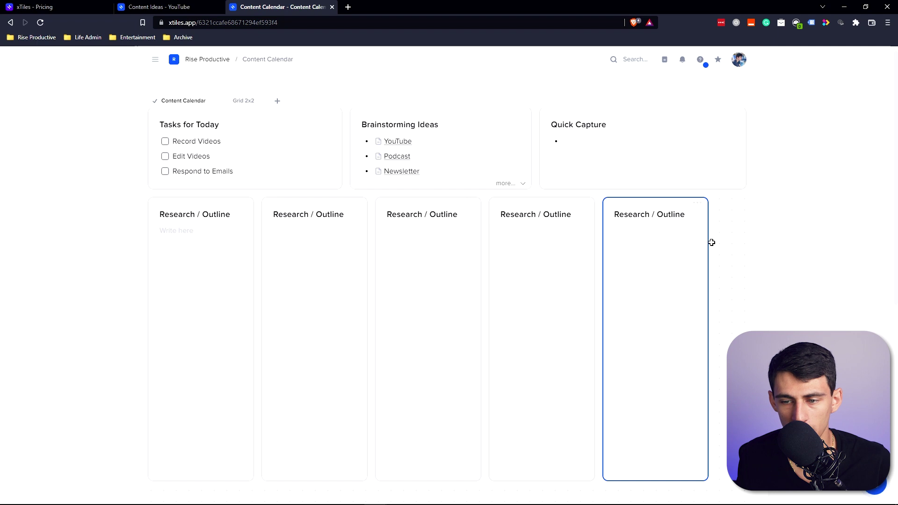
{"action": "left_click_drag", "start_coordinate": [708, 243], "coordinate": [721, 242]}
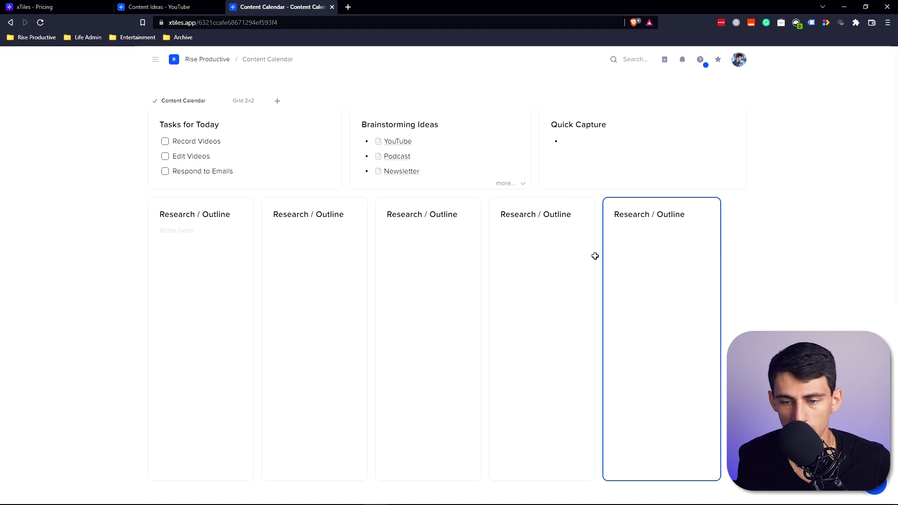
{"action": "left_click_drag", "start_coordinate": [594, 255], "coordinate": [601, 255]}
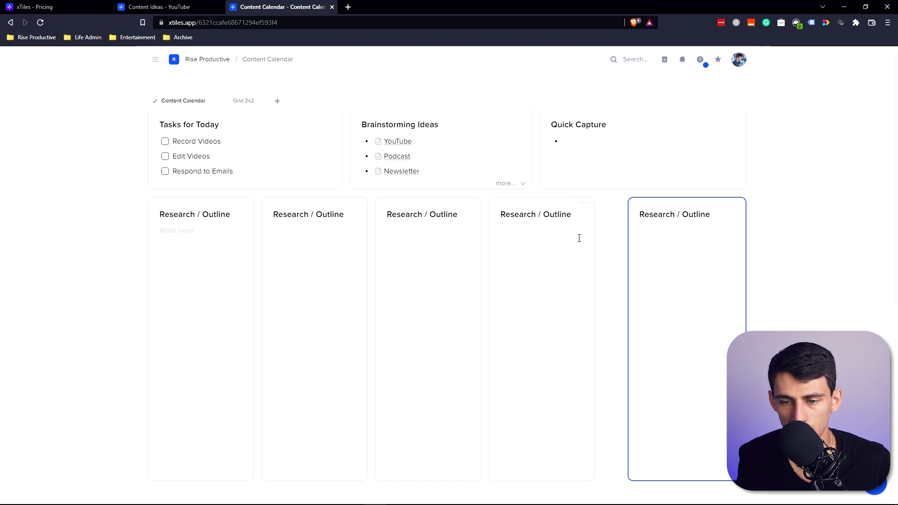
{"action": "left_click", "coordinate": [304, 220]}
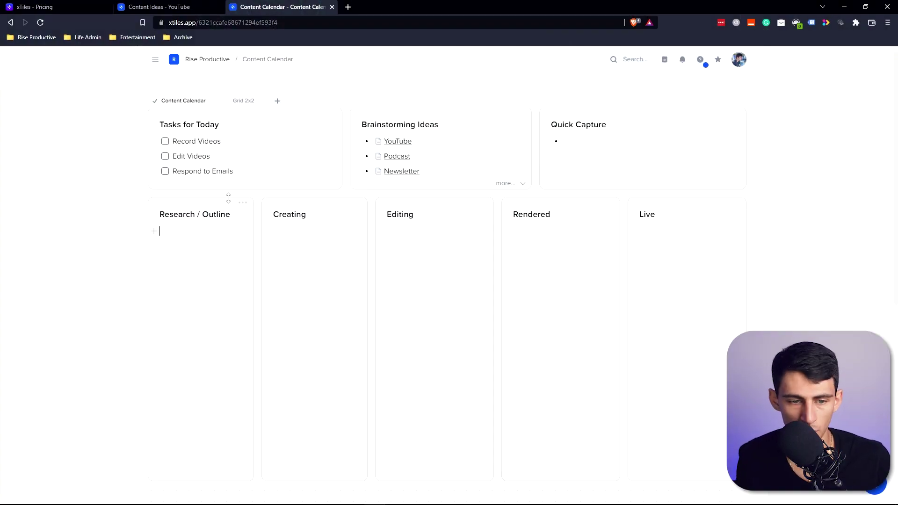
Step: Tint the stage tiles via Tile style, giving Live a light pink background
{"action": "left_click", "coordinate": [241, 203]}
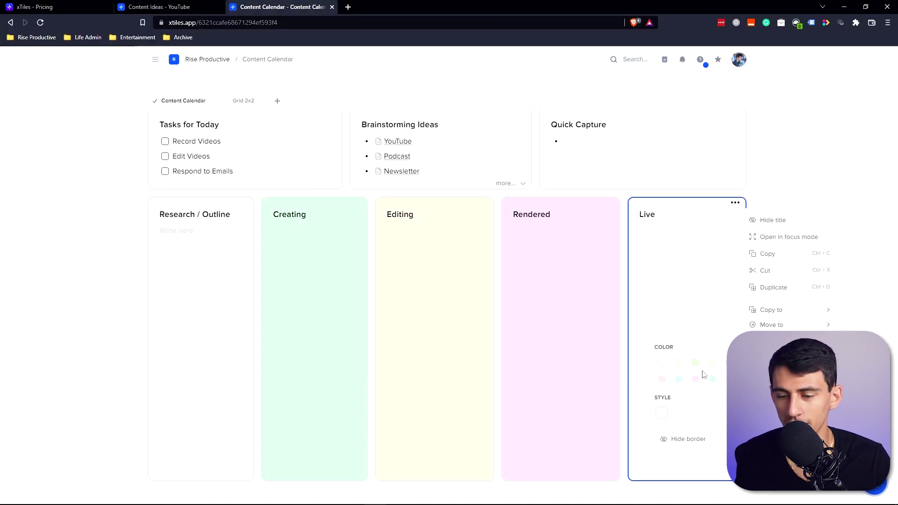
{"action": "left_click", "coordinate": [662, 384]}
{"action": "left_click", "coordinate": [470, 247]}
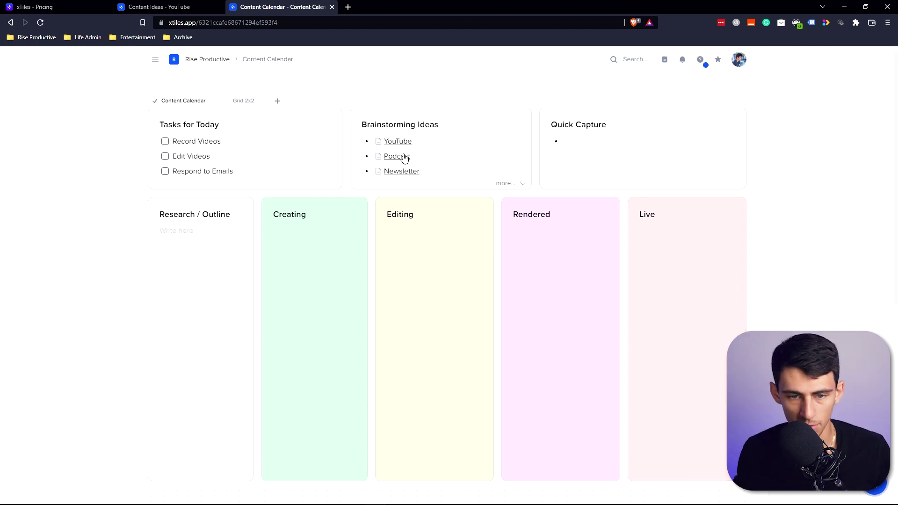
{"action": "left_click", "coordinate": [397, 141]}
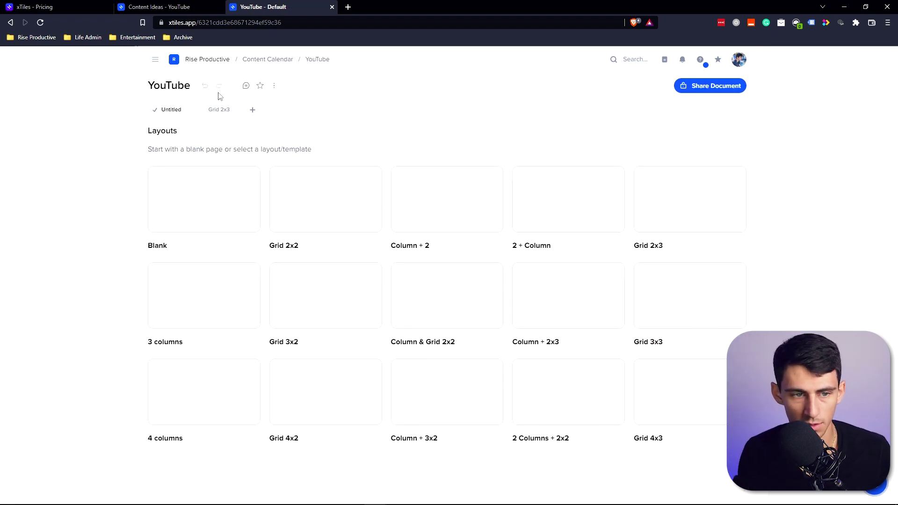
{"action": "left_click", "coordinate": [218, 110]}
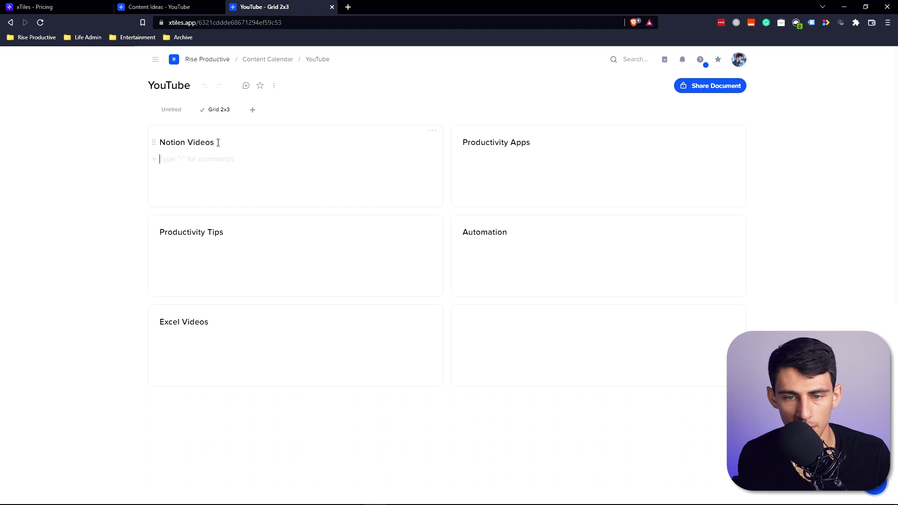
{"action": "left_click", "coordinate": [475, 153]}
{"action": "type", "text": "- xt"}
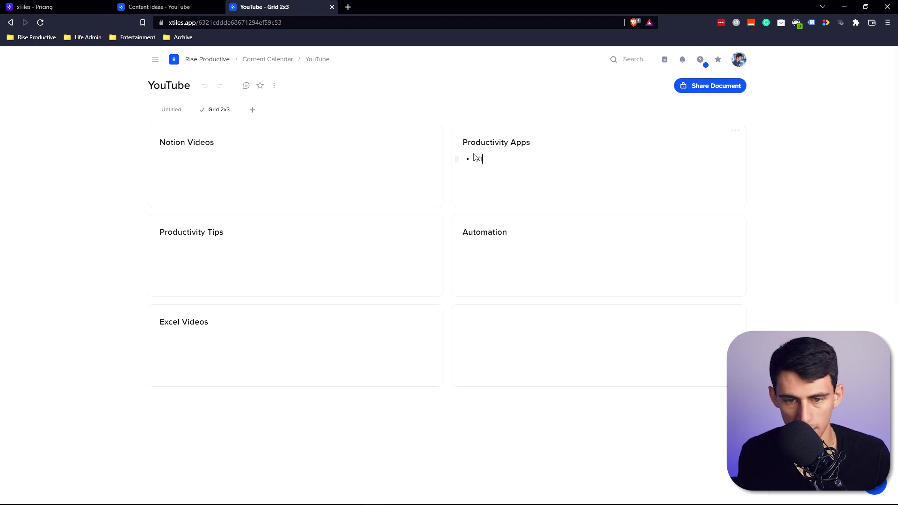
{"action": "left_click_drag", "start_coordinate": [473, 154], "coordinate": [540, 154]}
{"action": "key", "text": "BackSpace"}
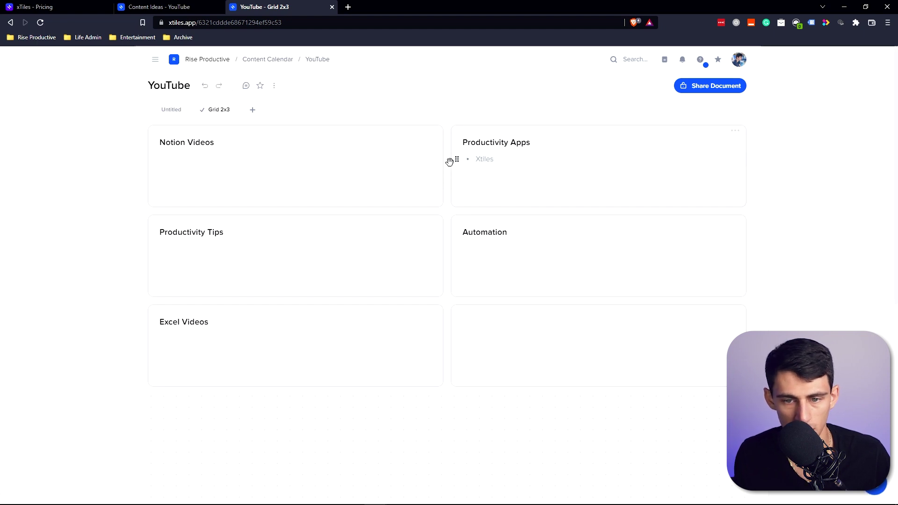
{"action": "left_click", "coordinate": [269, 60]}
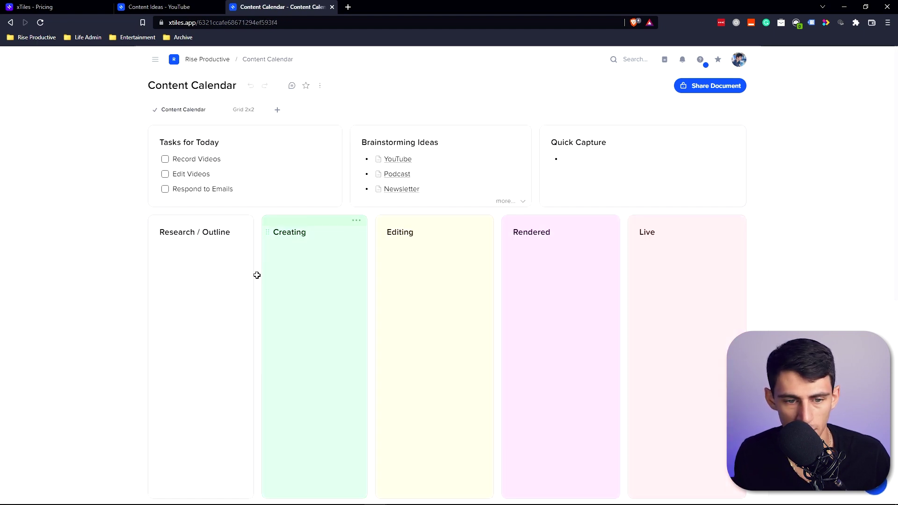
Step: Paste Xtiles and Stop Doing This in Notion into Research / Outline, then move them to Creating and Live
{"action": "left_click", "coordinate": [176, 245]}
{"action": "key", "text": "ctrl+v"}
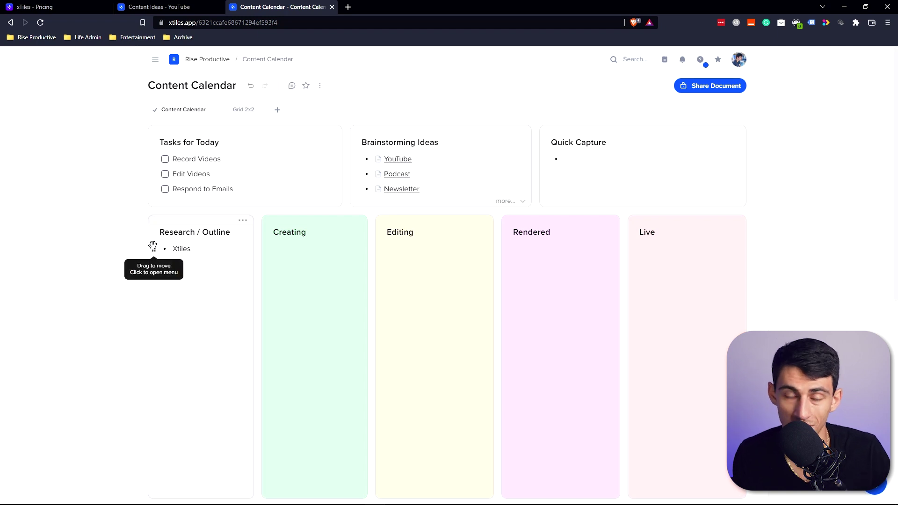
{"action": "mouse_move", "coordinate": [153, 246]}
{"action": "left_mouse_down"}
{"action": "mouse_move", "coordinate": [390, 246]}
{"action": "mouse_move", "coordinate": [312, 273]}
{"action": "left_mouse_up"}
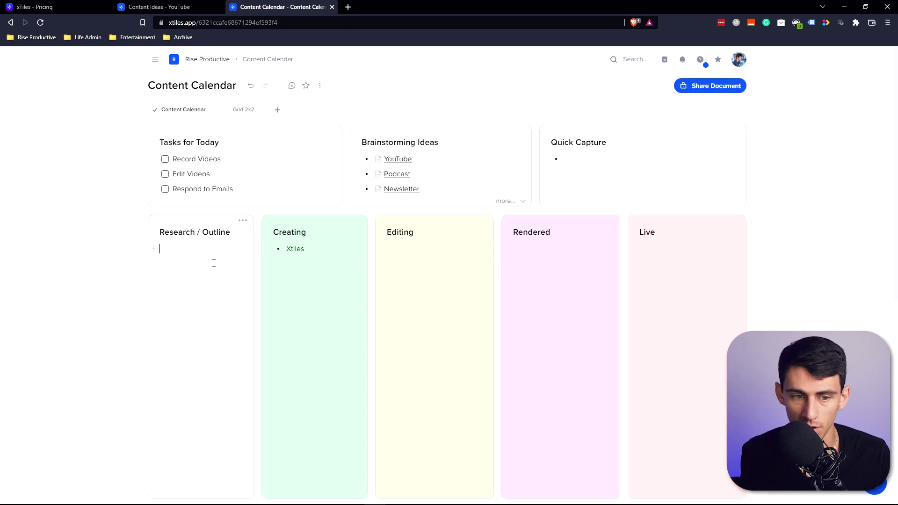
{"action": "type", "text": "-"}
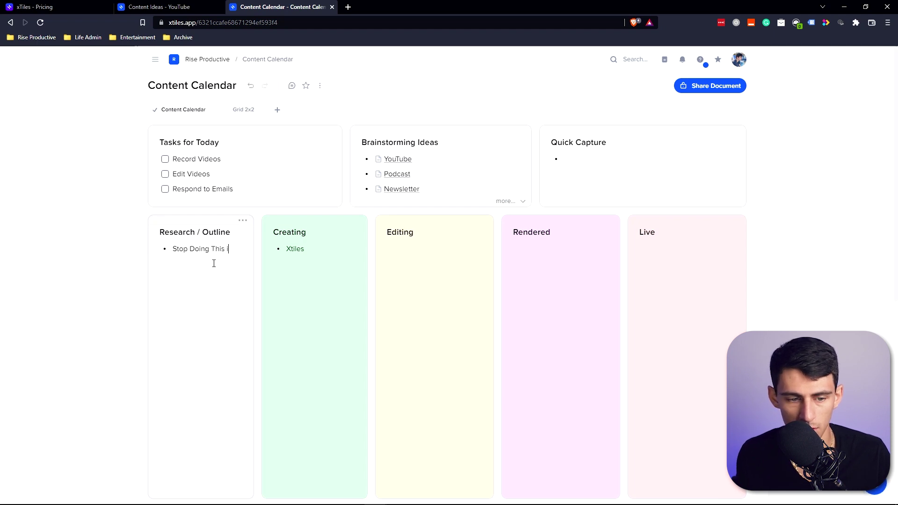
{"action": "type", "text": "otion"}
{"action": "mouse_move", "coordinate": [154, 247]}
{"action": "left_mouse_down"}
{"action": "mouse_move", "coordinate": [701, 253]}
{"action": "mouse_move", "coordinate": [675, 250]}
{"action": "left_mouse_up"}
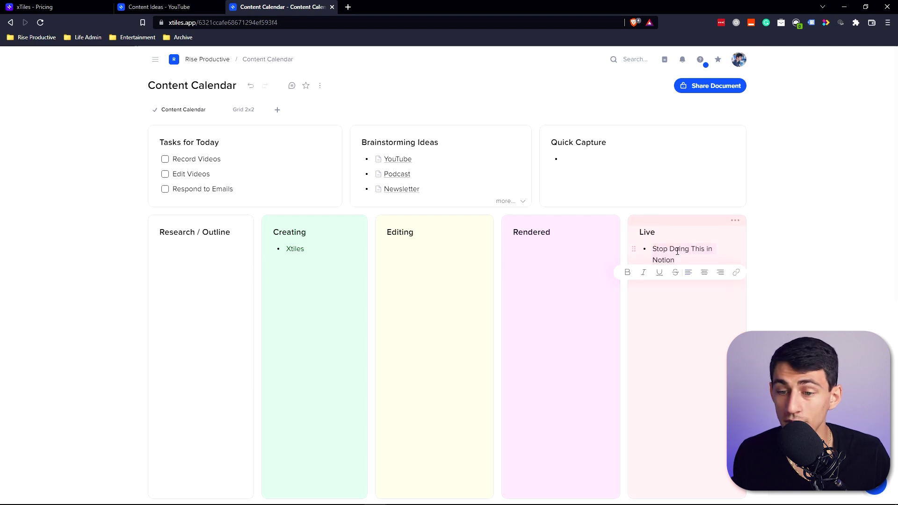
Step: Move the YouTube page's Grid 2x3 tab first, then start Stop Doing This in Notion as a blank page
{"action": "left_click", "coordinate": [402, 160]}
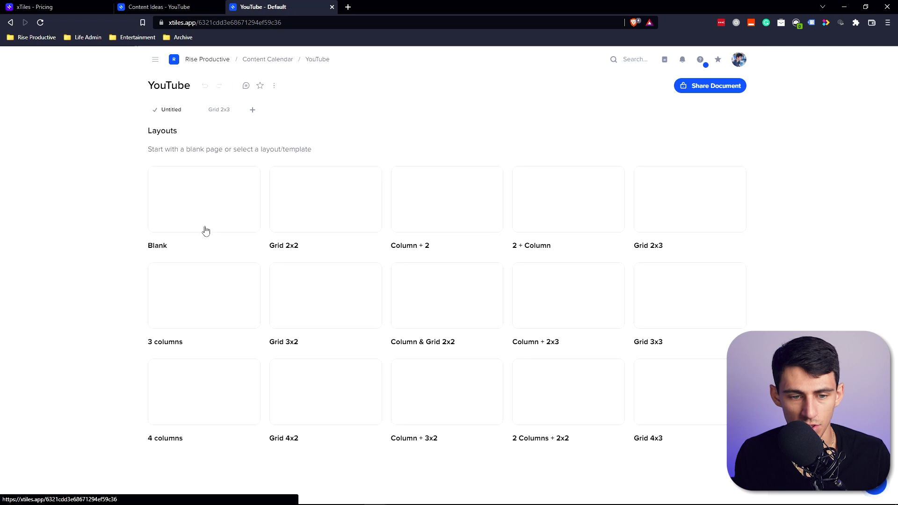
{"action": "left_click_drag", "start_coordinate": [215, 112], "coordinate": [154, 110]}
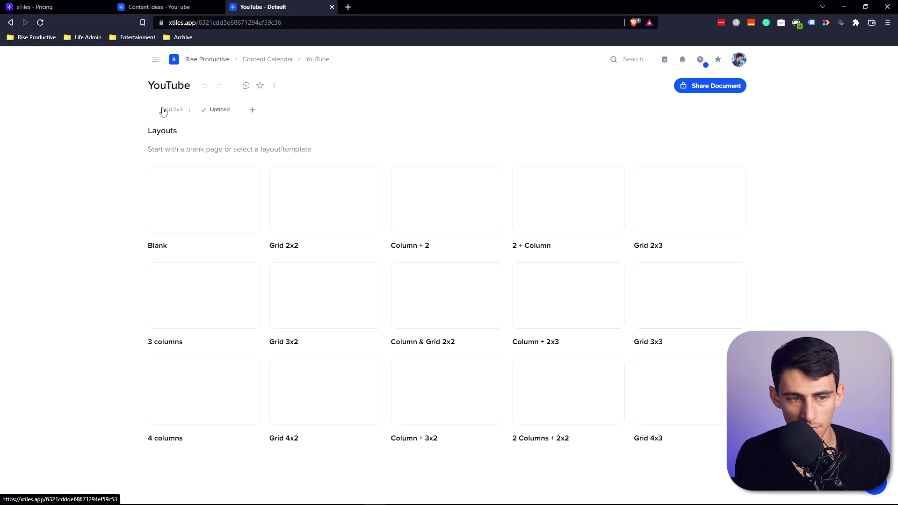
{"action": "left_click", "coordinate": [162, 113]}
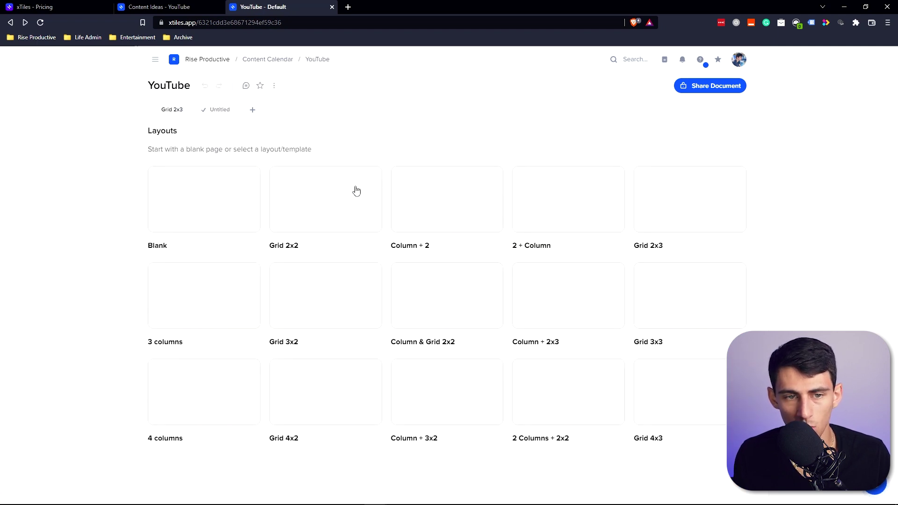
{"action": "left_click", "coordinate": [265, 61]}
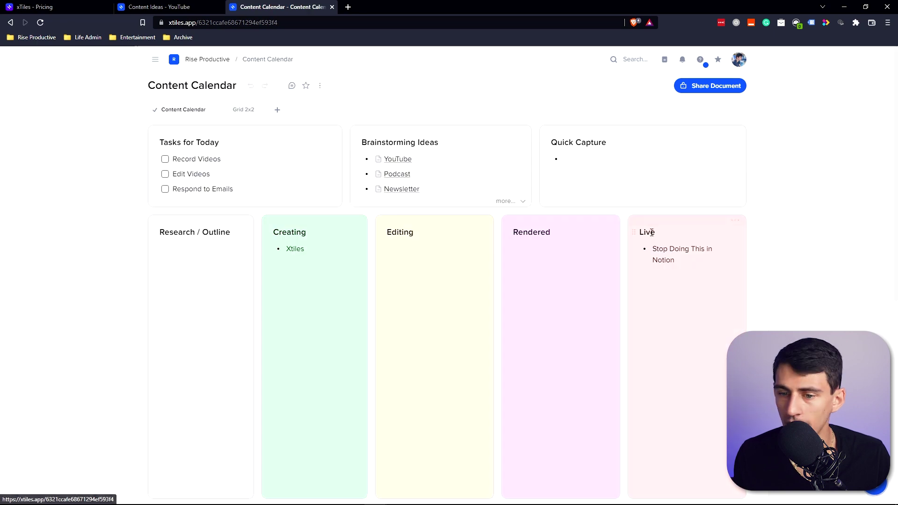
{"action": "left_click", "coordinate": [676, 259]}
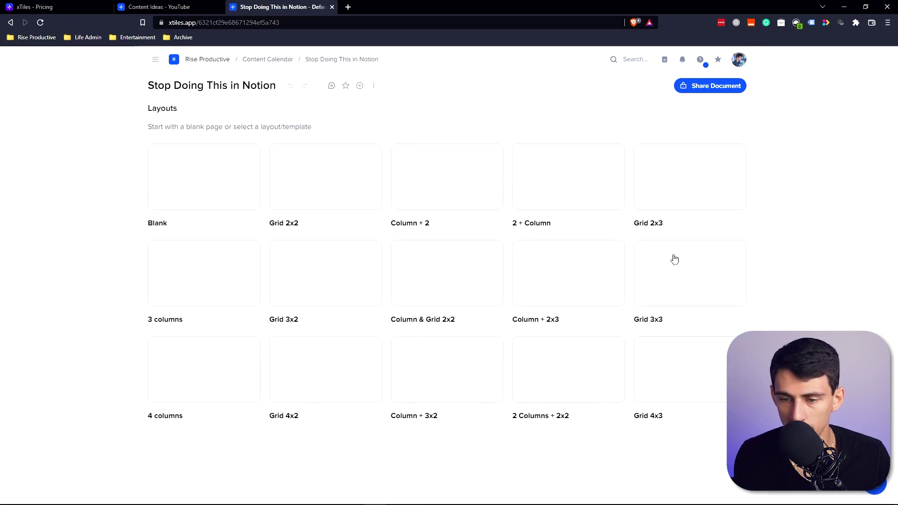
{"action": "left_click", "coordinate": [173, 168]}
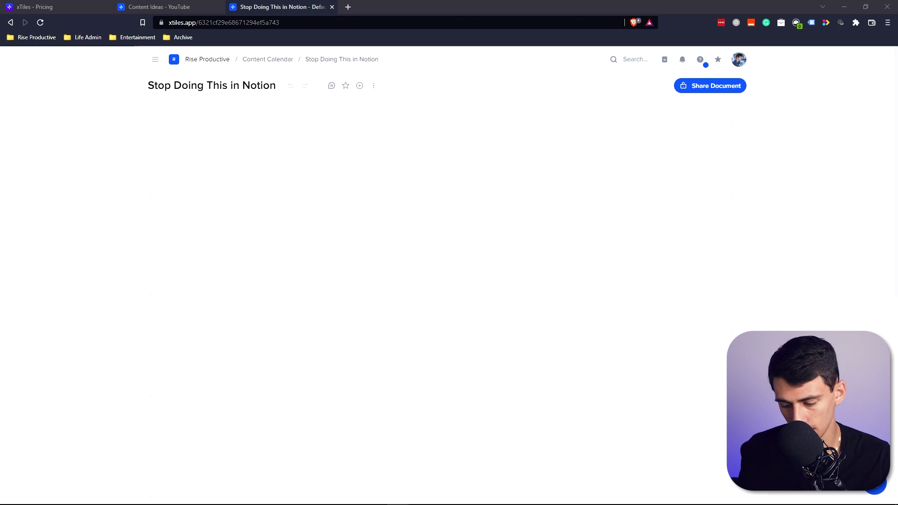
Step: Create a Script tile and paste the video outline into it, tidying stray empty lines
{"action": "left_click_drag", "start_coordinate": [150, 105], "coordinate": [328, 274]}
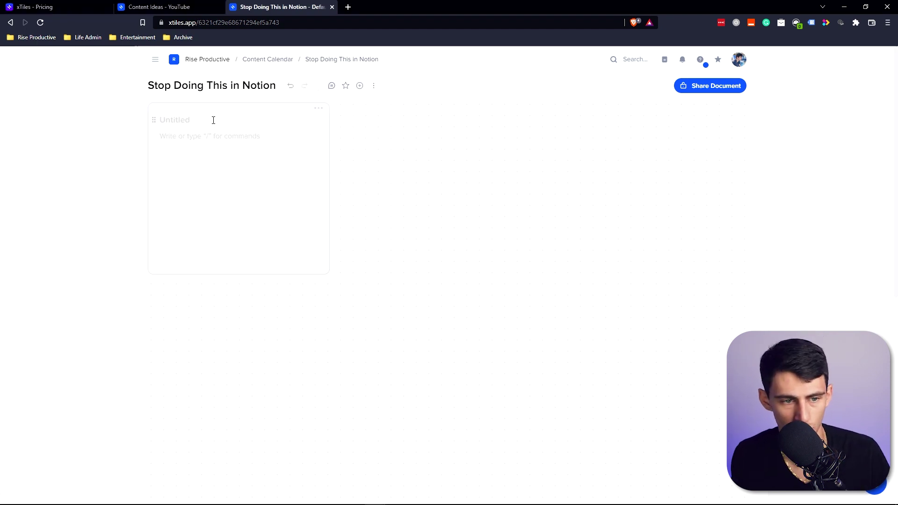
{"action": "type", "text": "Script"}
{"action": "key", "text": "ctrl+v"}
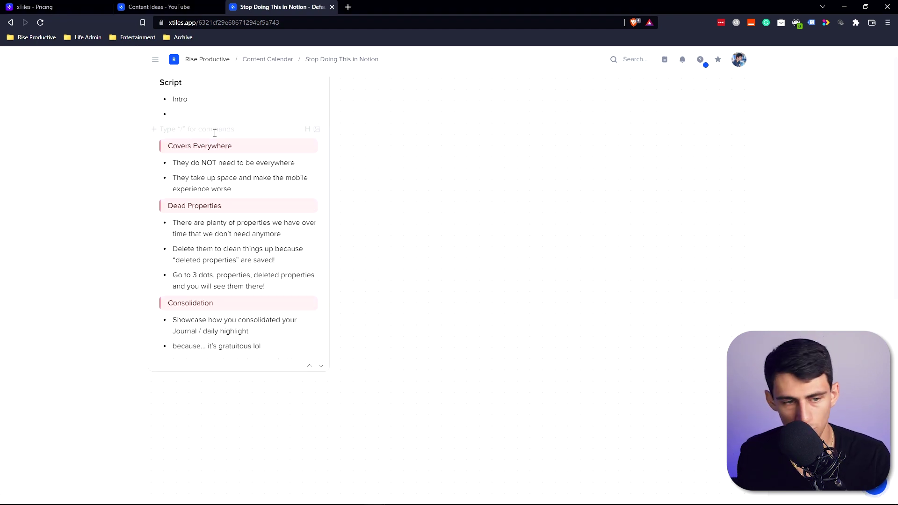
{"action": "key", "text": "BackSpace"}
{"action": "key", "text": "BackSpace"}
{"action": "key", "text": "Return"}
{"action": "type", "text": "/"}
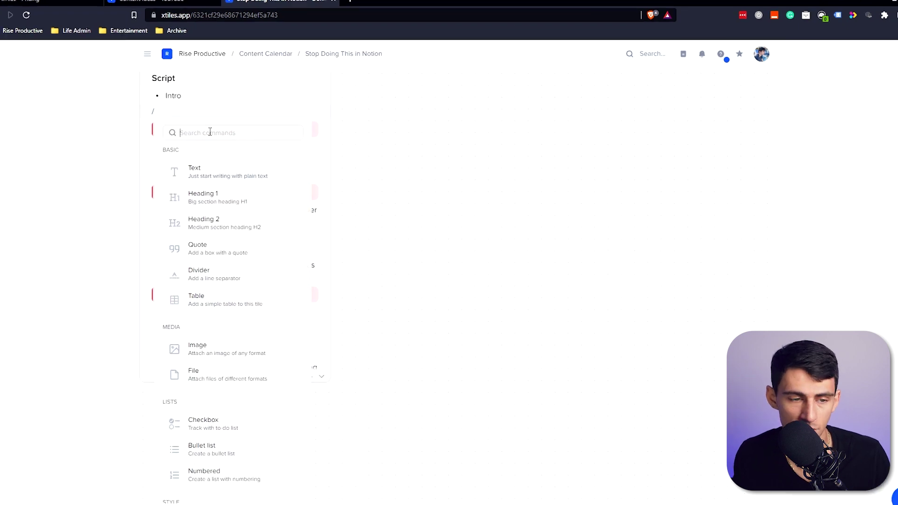
{"action": "type", "text": "ban"}
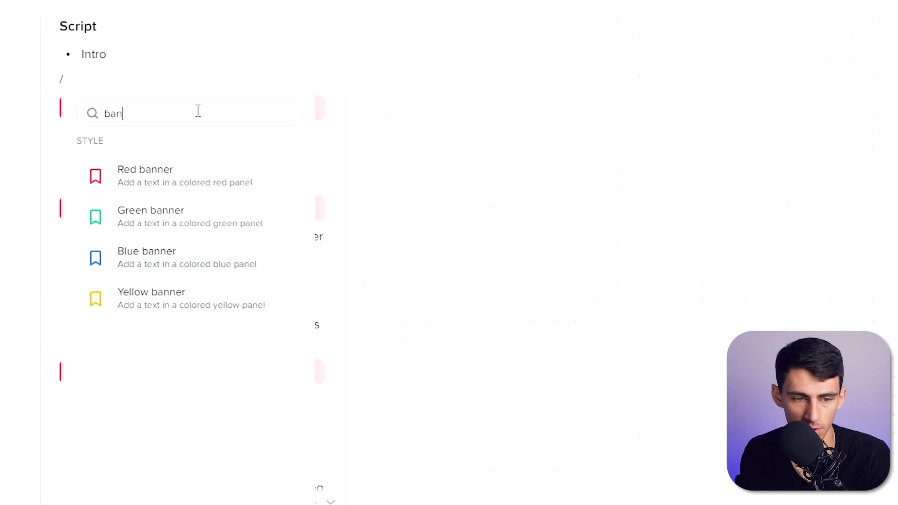
{"action": "key", "text": "BackSpace"}
{"action": "key", "text": "BackSpace"}
{"action": "key", "text": "BackSpace"}
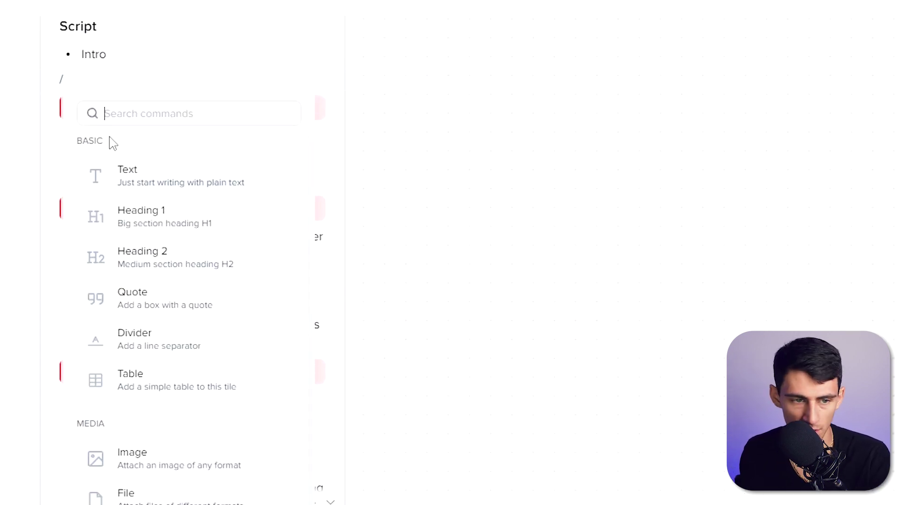
{"action": "left_click", "coordinate": [137, 77]}
{"action": "key", "text": "BackSpace"}
{"action": "key", "text": "BackSpace"}
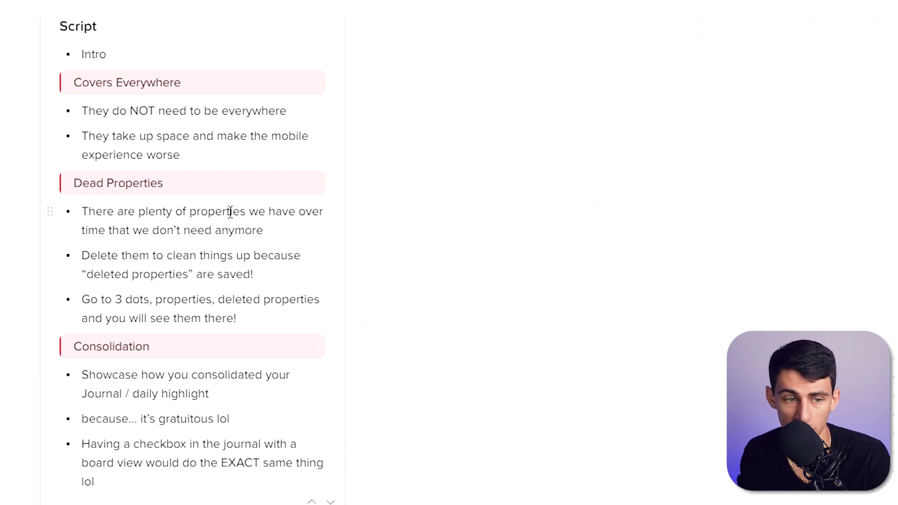
{"action": "scroll", "coordinate": [230, 211], "scroll_direction": "up", "scroll_amount": 2}
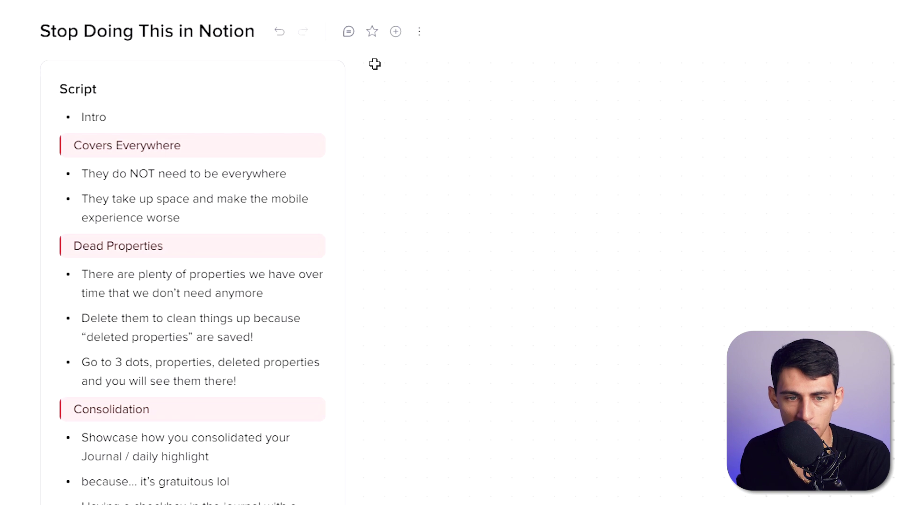
Step: Create a second tile as a Table and add a couple of rows to it
{"action": "left_click_drag", "start_coordinate": [374, 64], "coordinate": [556, 408]}
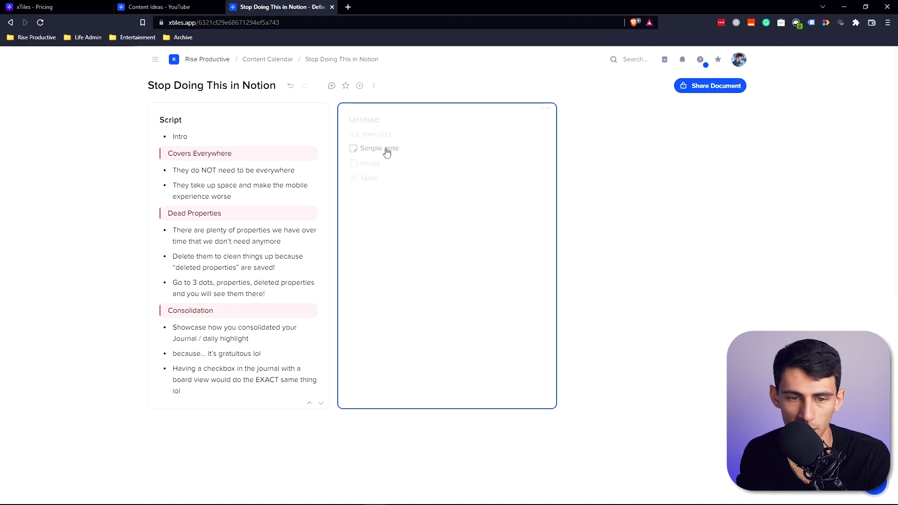
{"action": "left_click", "coordinate": [388, 182]}
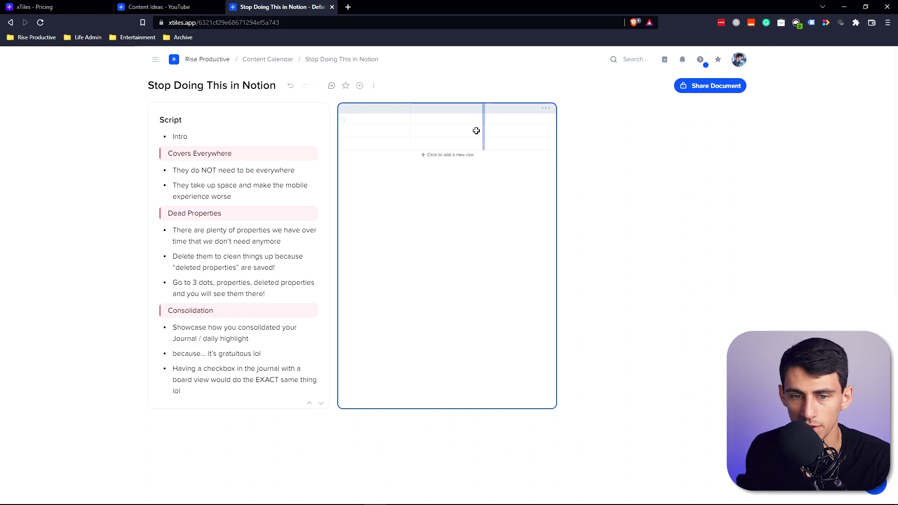
{"action": "left_click", "coordinate": [489, 158]}
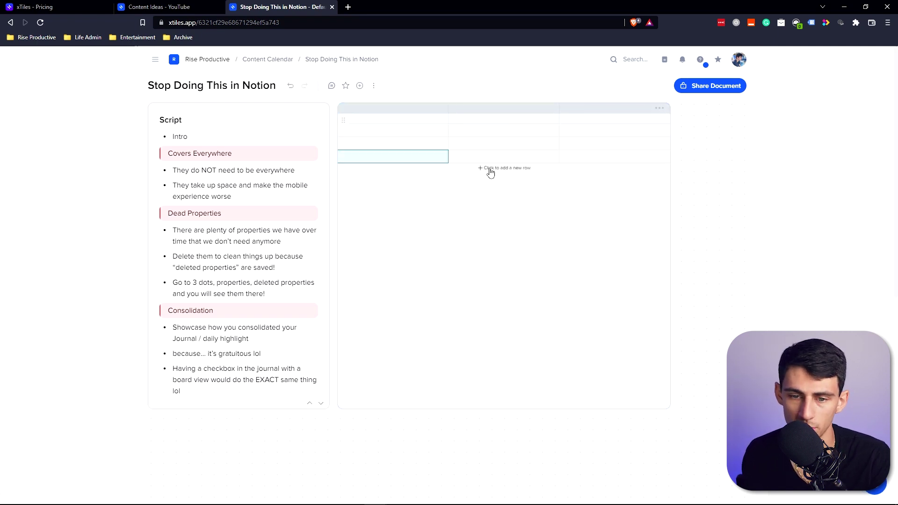
{"action": "left_click", "coordinate": [490, 172]}
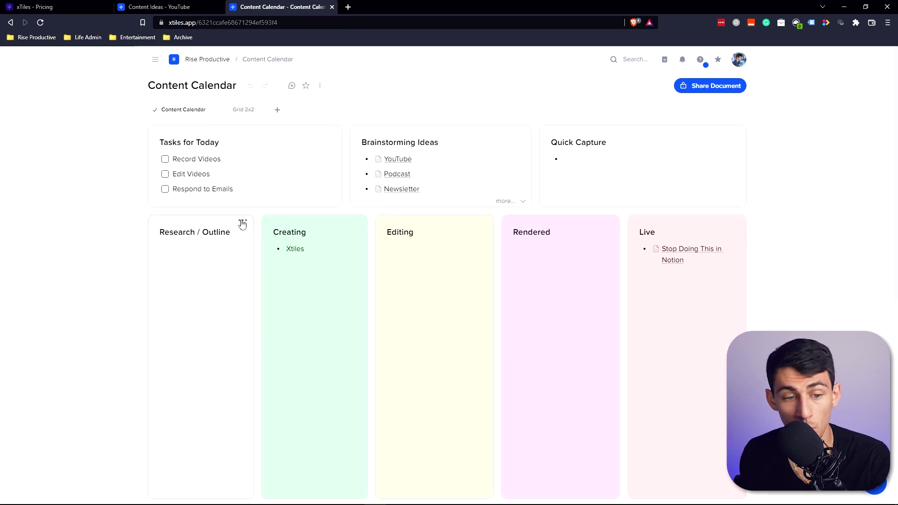
Step: Give Research / Outline the grey top-border style and briefly view it expanded
{"action": "left_click", "coordinate": [242, 221]}
{"action": "mouse_move", "coordinate": [281, 363]}
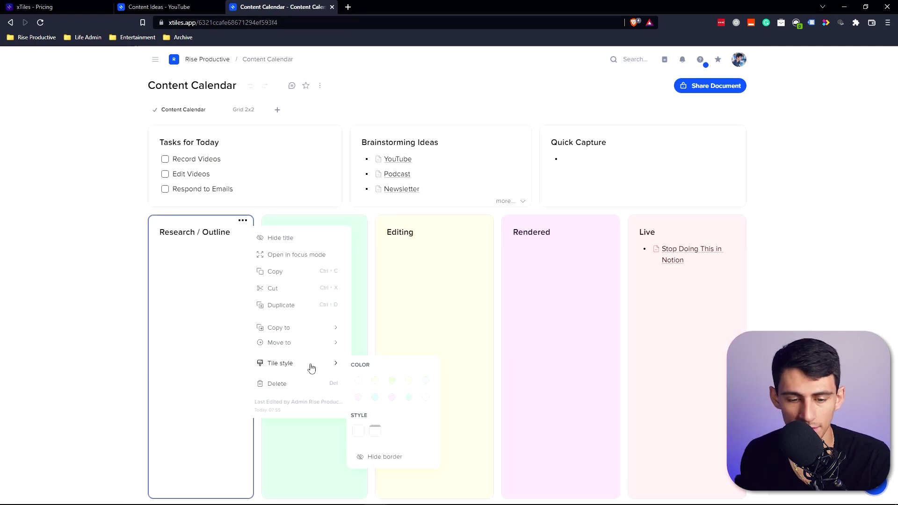
{"action": "left_click", "coordinate": [376, 437]}
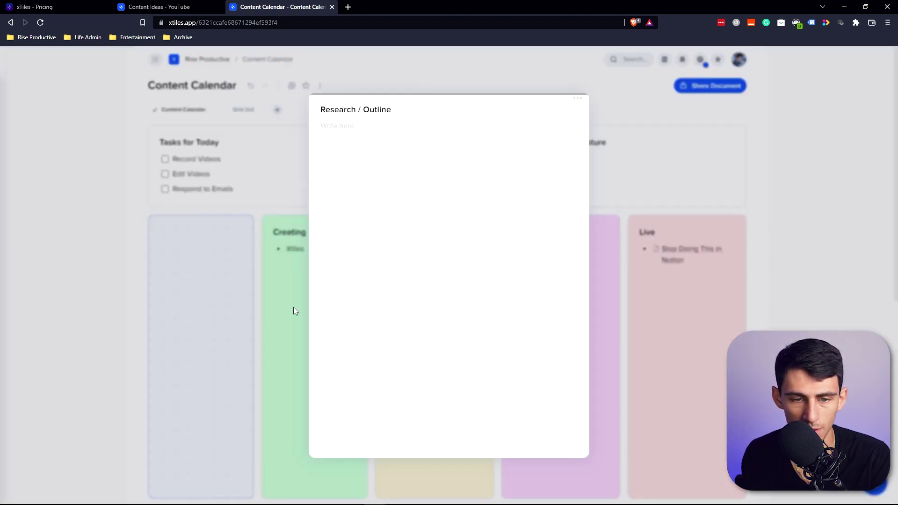
{"action": "left_click", "coordinate": [413, 162]}
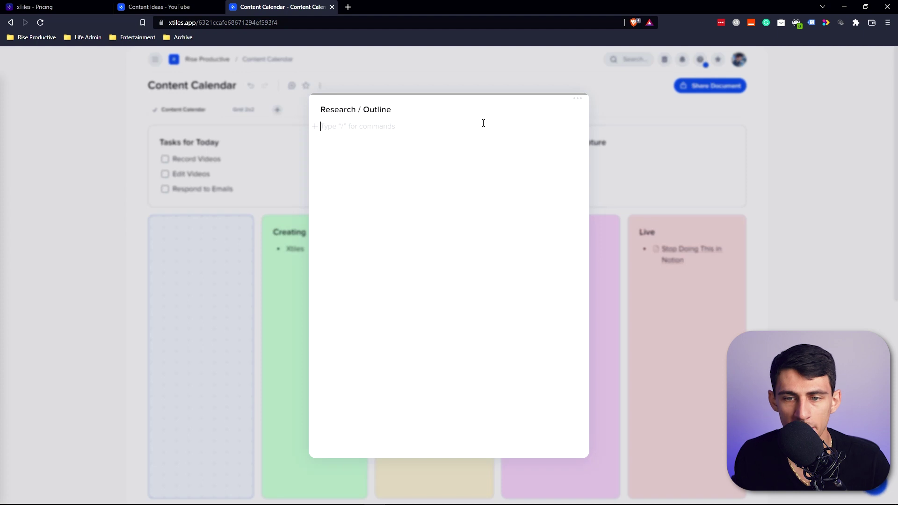
{"action": "left_click", "coordinate": [167, 279]}
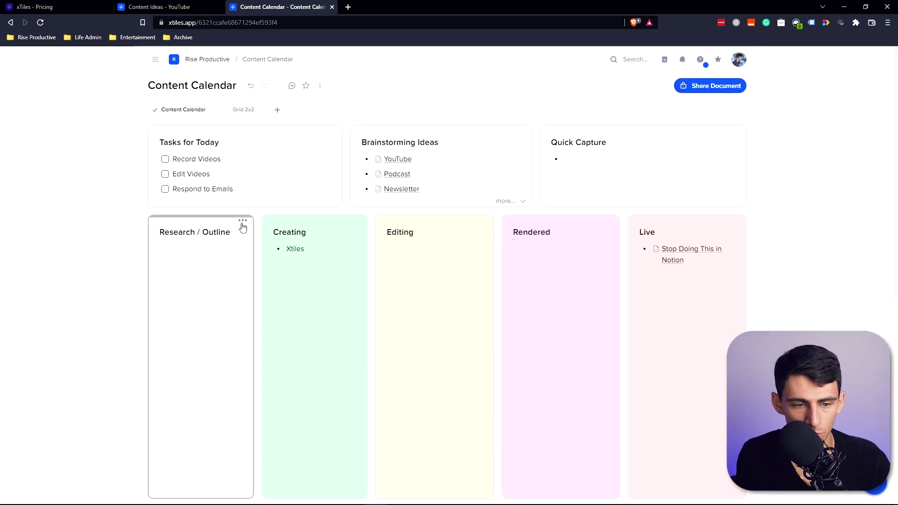
Step: Hide and then show the Research / Outline tile title again
{"action": "left_click", "coordinate": [243, 224]}
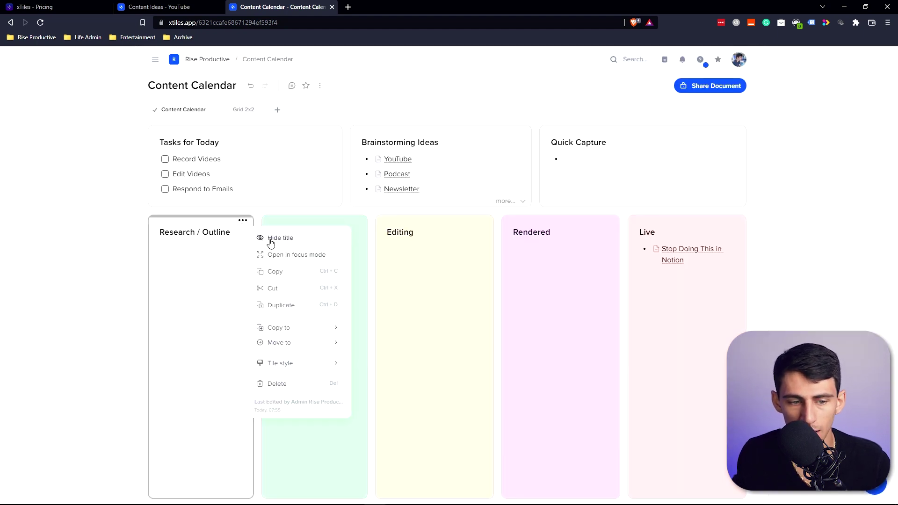
{"action": "left_click", "coordinate": [261, 238]}
{"action": "left_click", "coordinate": [243, 222]}
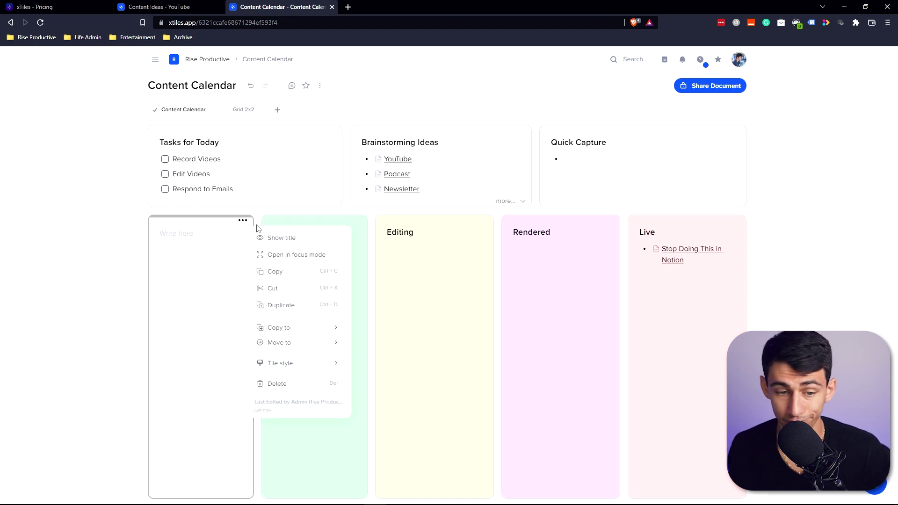
{"action": "left_click", "coordinate": [265, 239]}
{"action": "mouse_move", "coordinate": [279, 342]}
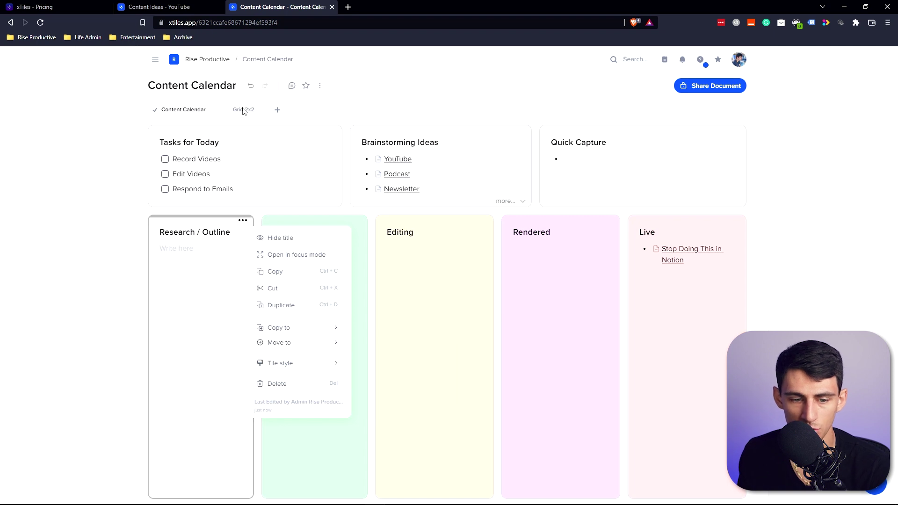
{"action": "left_click", "coordinate": [223, 287]}
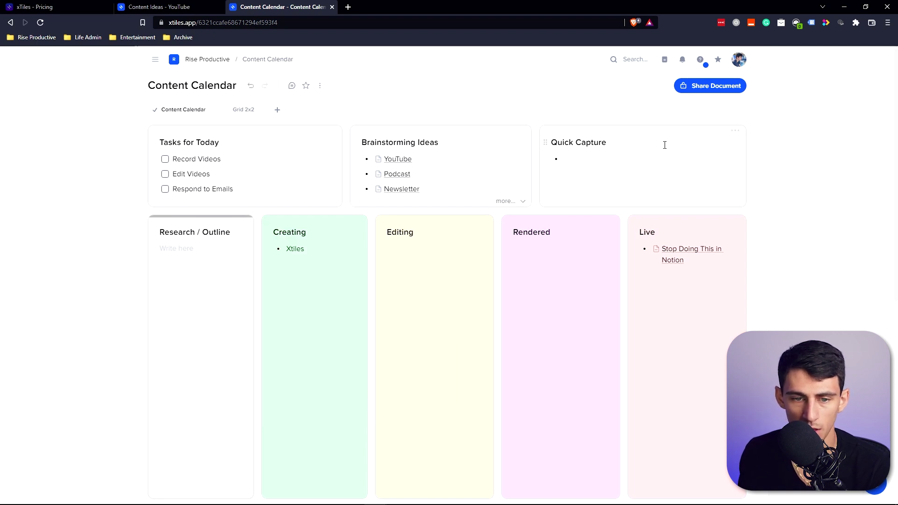
{"action": "left_click", "coordinate": [520, 132]}
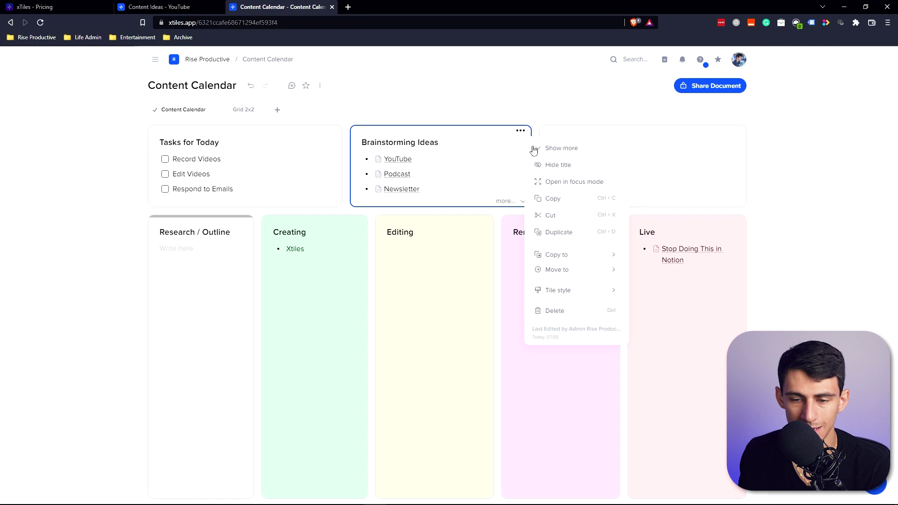
{"action": "mouse_move", "coordinate": [558, 269]}
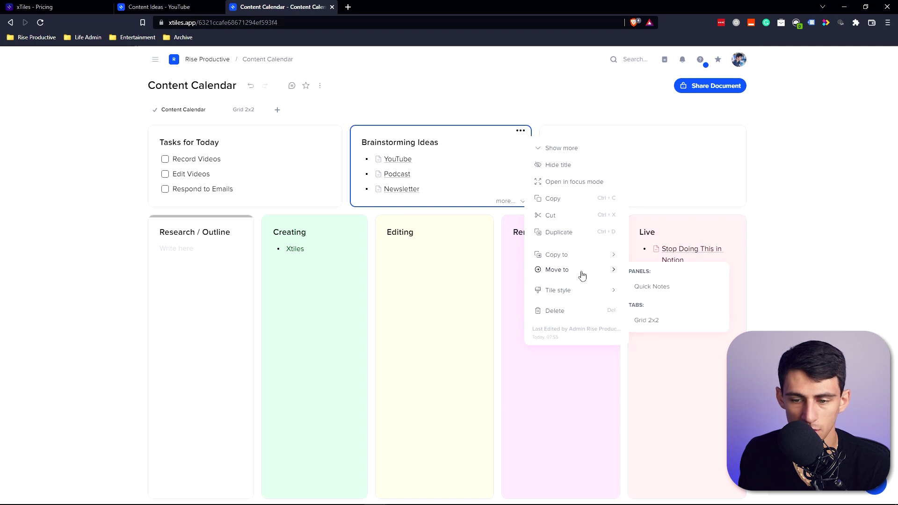
{"action": "left_click", "coordinate": [661, 321]}
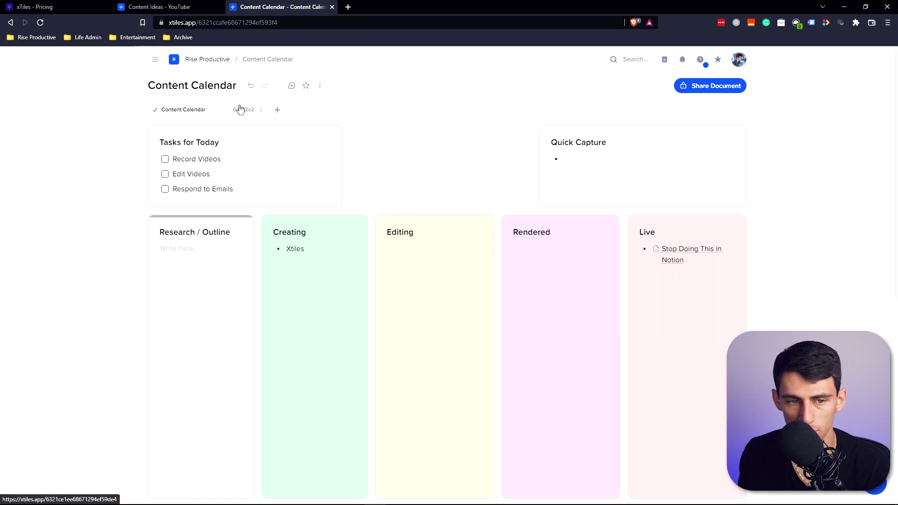
{"action": "left_click", "coordinate": [242, 110]}
{"action": "left_click", "coordinate": [319, 280]}
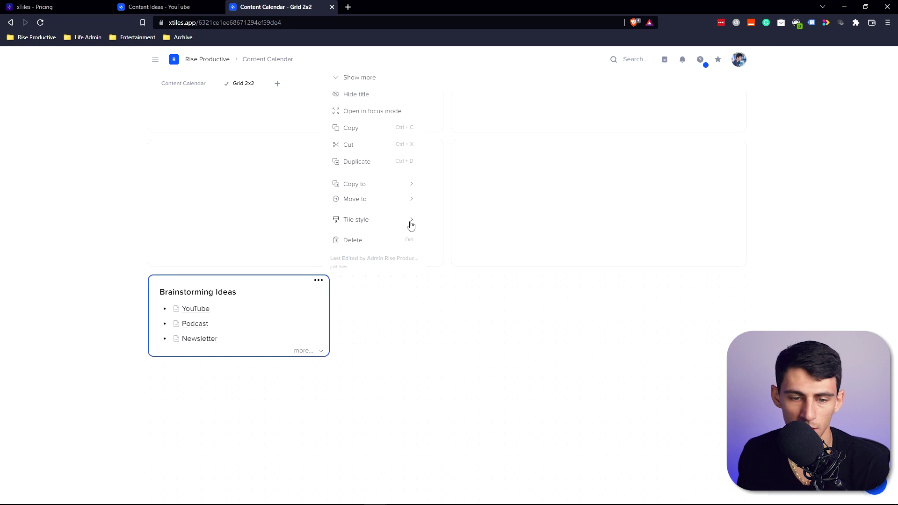
{"action": "left_click", "coordinate": [444, 251]}
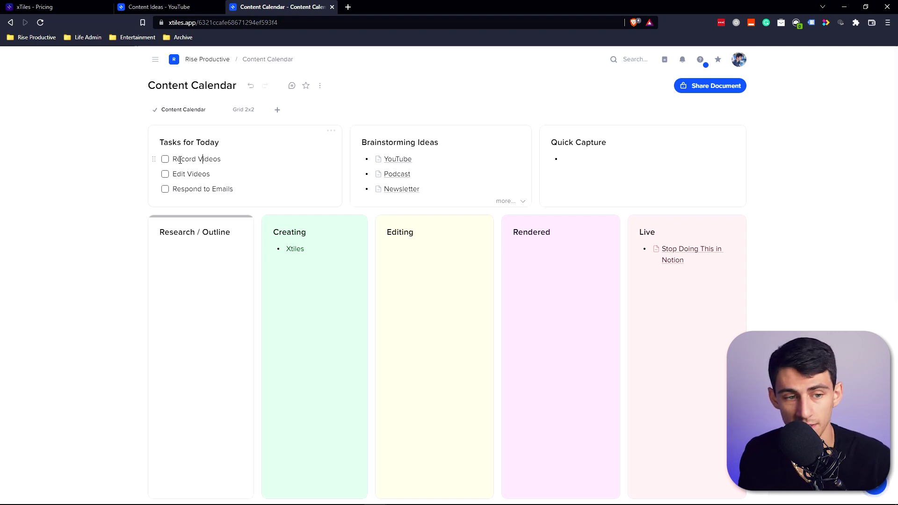
Step: Check the Record Videos task's options, tick it done and untick it again
{"action": "left_click", "coordinate": [154, 159]}
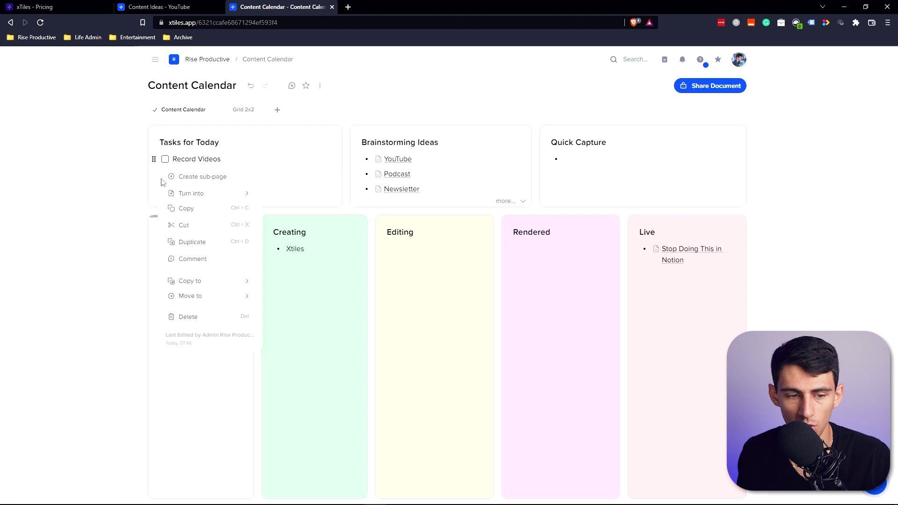
{"action": "left_click", "coordinate": [180, 159]}
{"action": "left_click", "coordinate": [165, 159]}
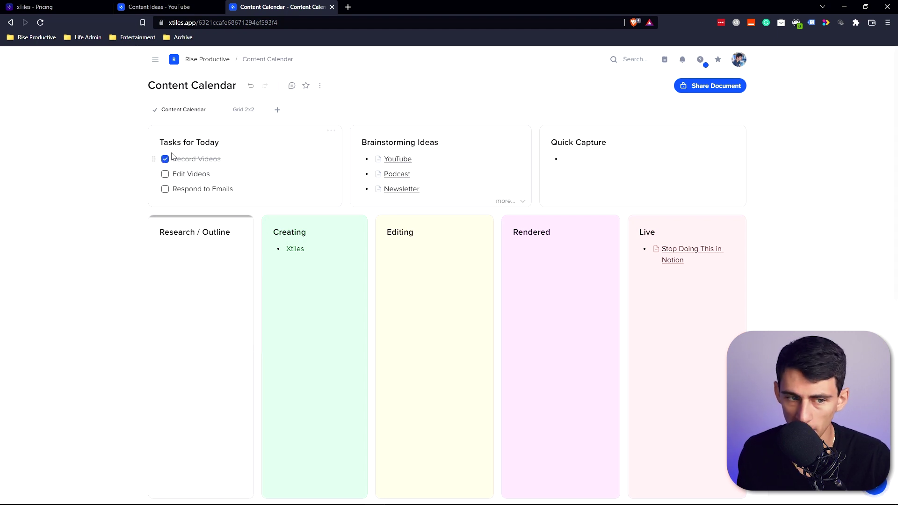
{"action": "left_click", "coordinate": [164, 160]}
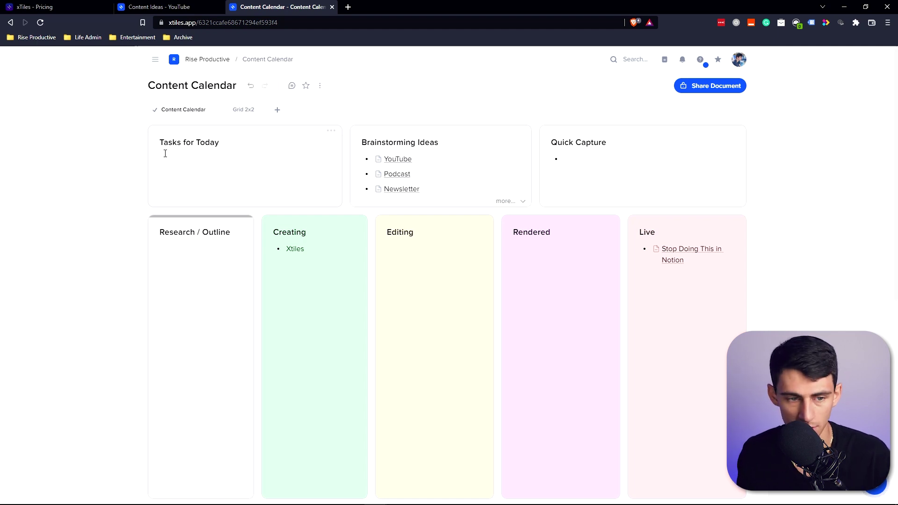
{"action": "type", "text": "[] "}
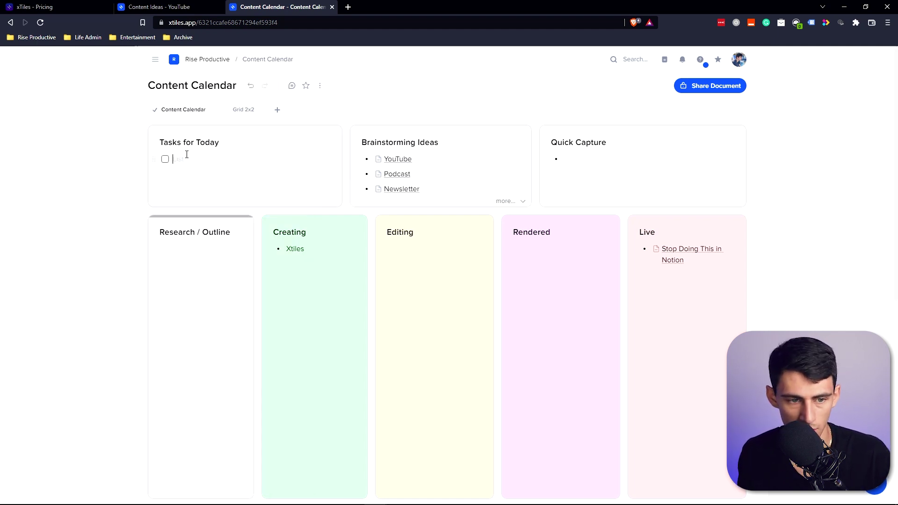
{"action": "type", "text": "dasdfasfaf"}
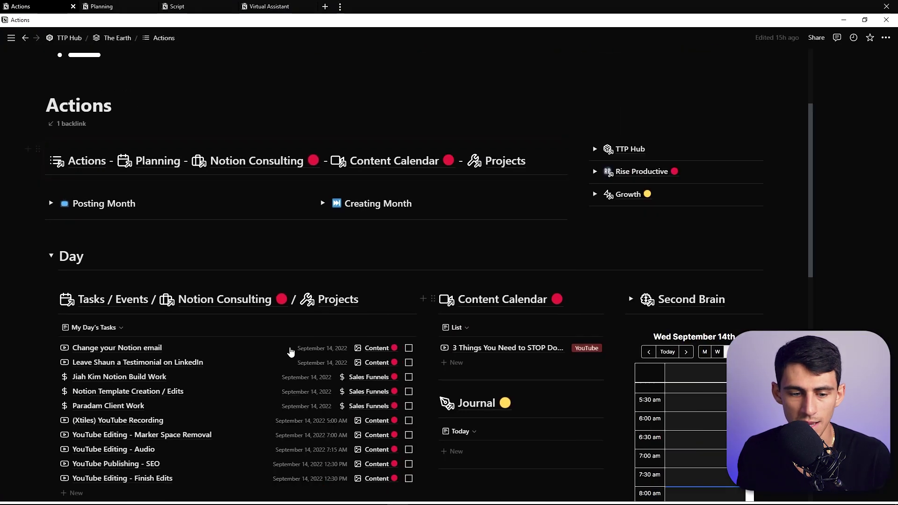
{"action": "scroll", "coordinate": [227, 302], "scroll_direction": "down", "scroll_amount": 2}
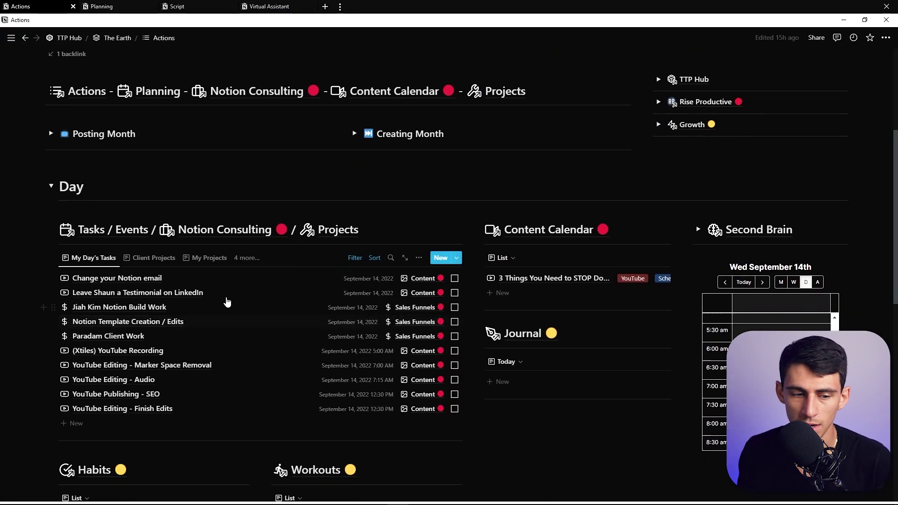
{"action": "scroll", "coordinate": [227, 301], "scroll_direction": "down", "scroll_amount": 1}
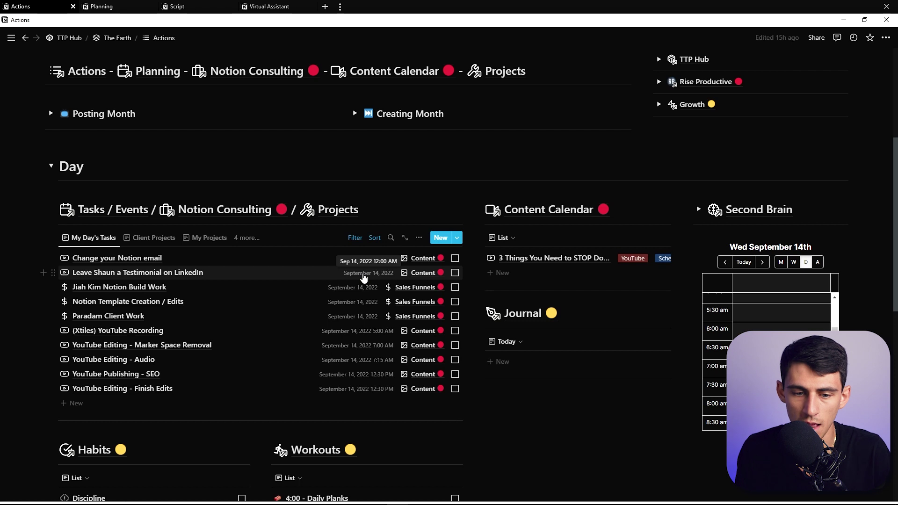
Step: Open the Change your Notion email task in side peek
{"action": "left_click", "coordinate": [267, 258]}
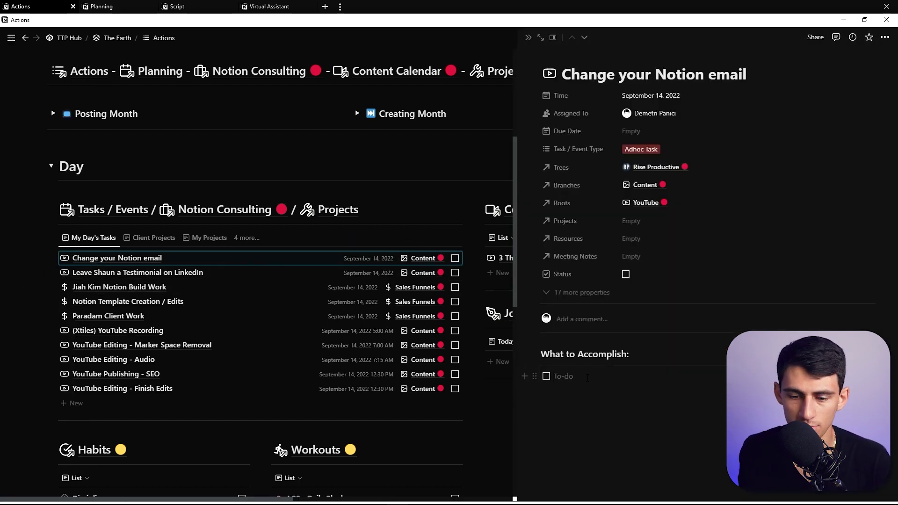
{"action": "type", "text": "klhkhklhlk"}
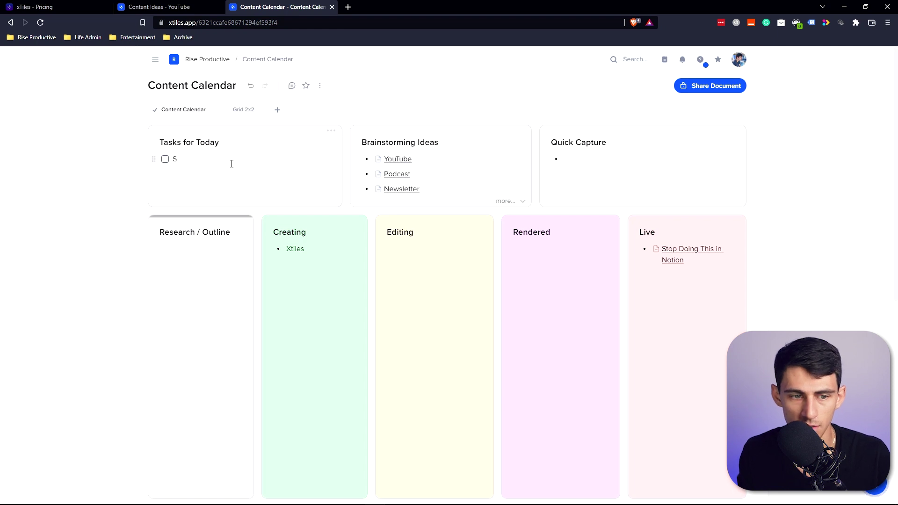
Step: Name the item Example Task and turn it into its own subpage
{"action": "key", "text": "BackSpace"}
{"action": "type", "text": "Example Task"}
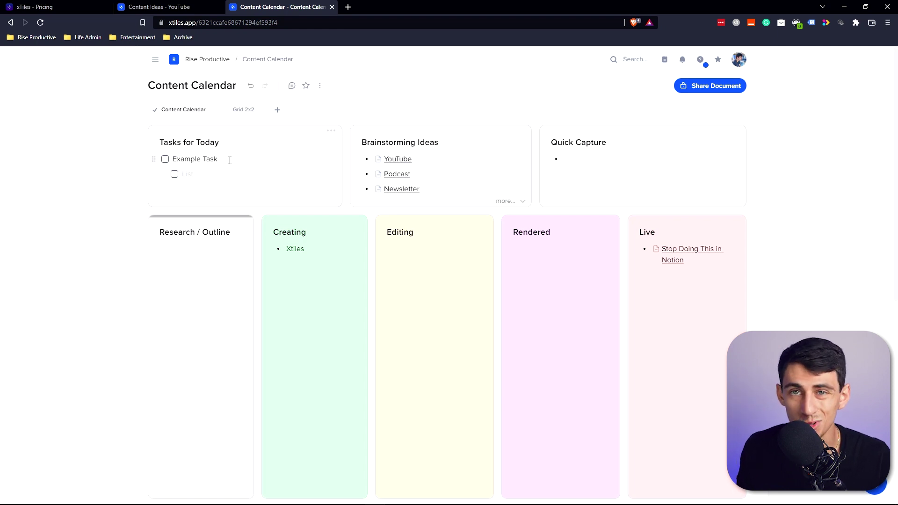
{"action": "type", "text": "Sub Task L"}
{"action": "right_click", "coordinate": [211, 173]}
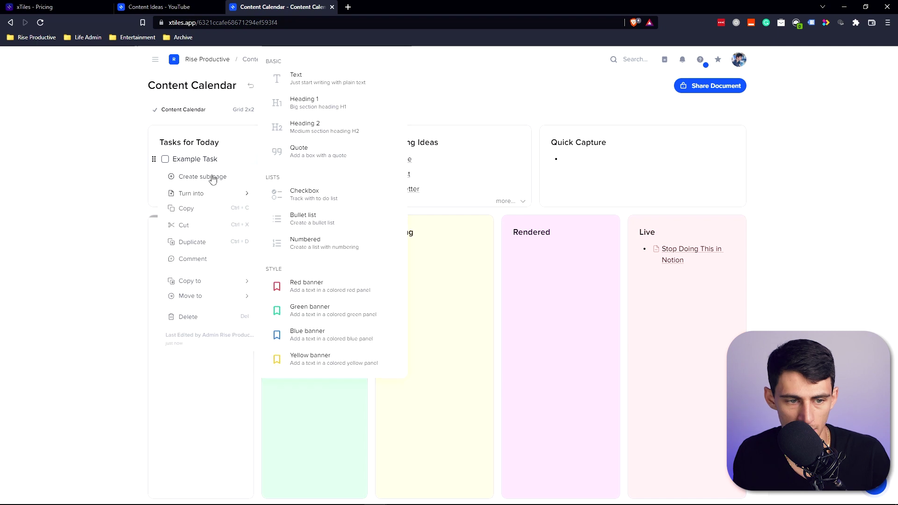
{"action": "left_click", "coordinate": [214, 176]}
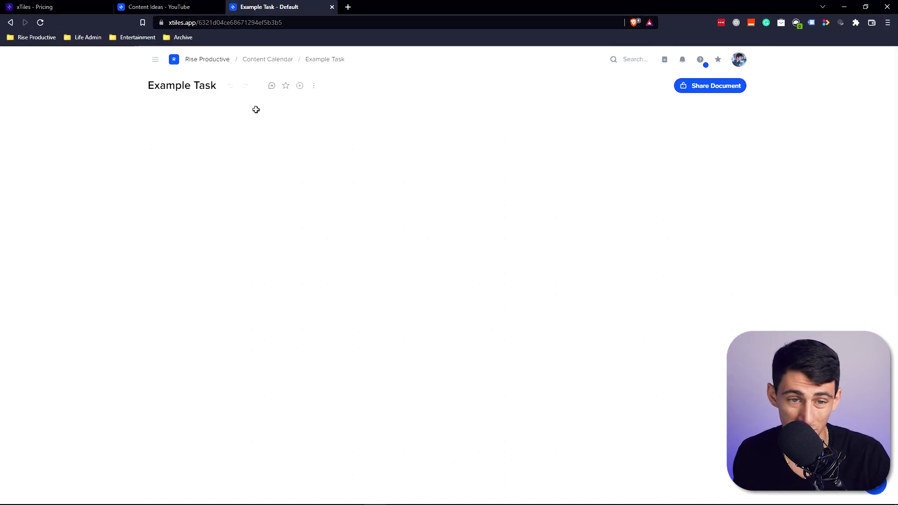
Step: Return to Content Calendar, reopen the Example Task page and trim 'Task' from its title
{"action": "left_click", "coordinate": [259, 60]}
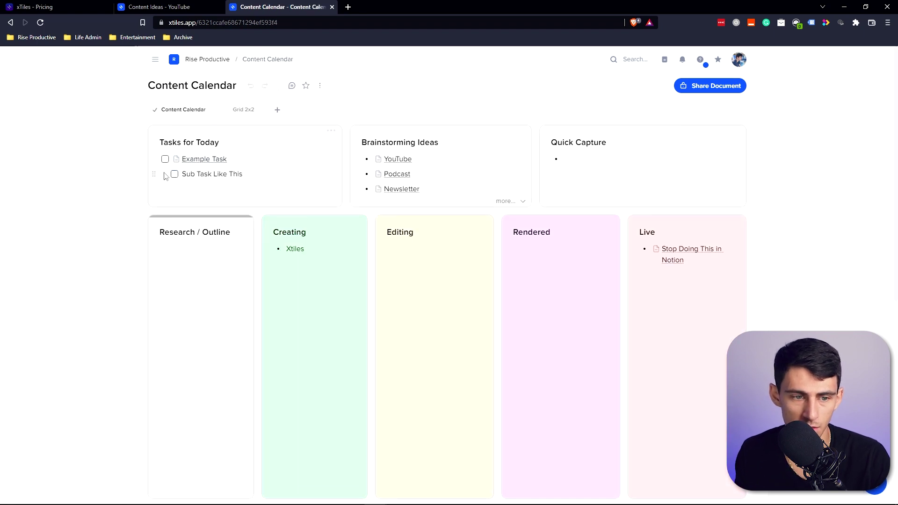
{"action": "left_click", "coordinate": [191, 161]}
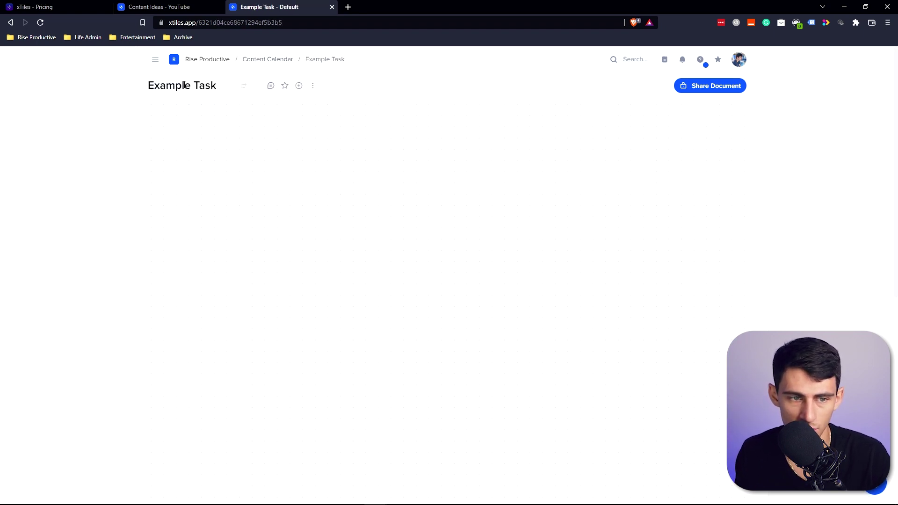
{"action": "key", "text": "BackSpace"}
{"action": "key", "text": "BackSpace"}
{"action": "key", "text": "BackSpace"}
{"action": "type", "text": "Projec"}
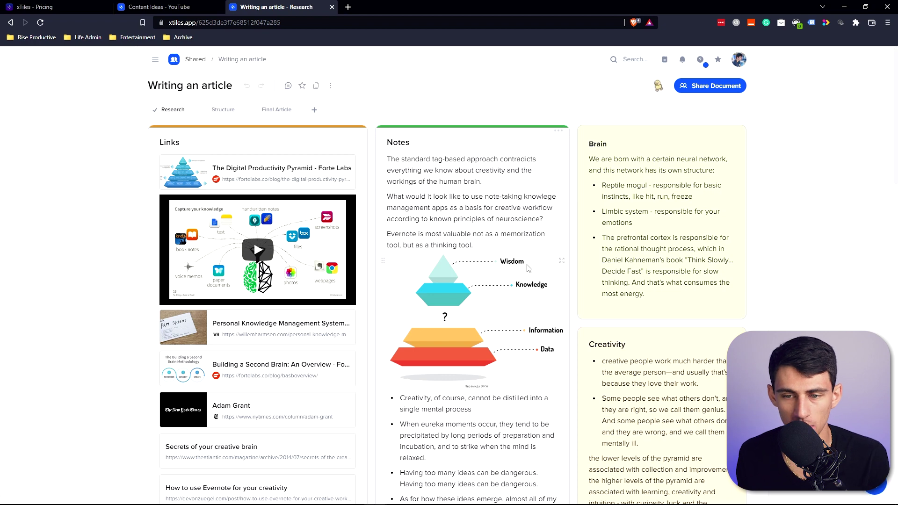
{"action": "scroll", "coordinate": [276, 178], "scroll_direction": "down", "scroll_amount": 4}
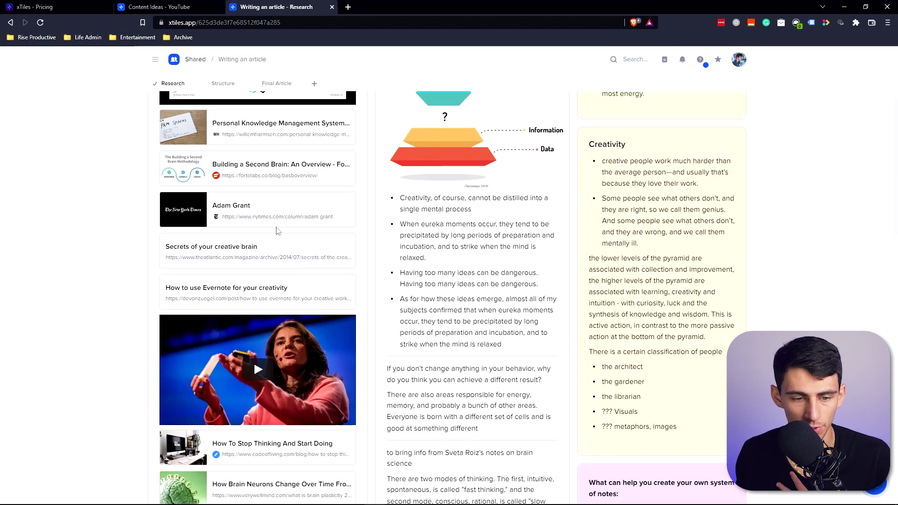
{"action": "scroll", "coordinate": [267, 232], "scroll_direction": "up", "scroll_amount": 4}
{"action": "scroll", "coordinate": [257, 270], "scroll_direction": "down", "scroll_amount": 3}
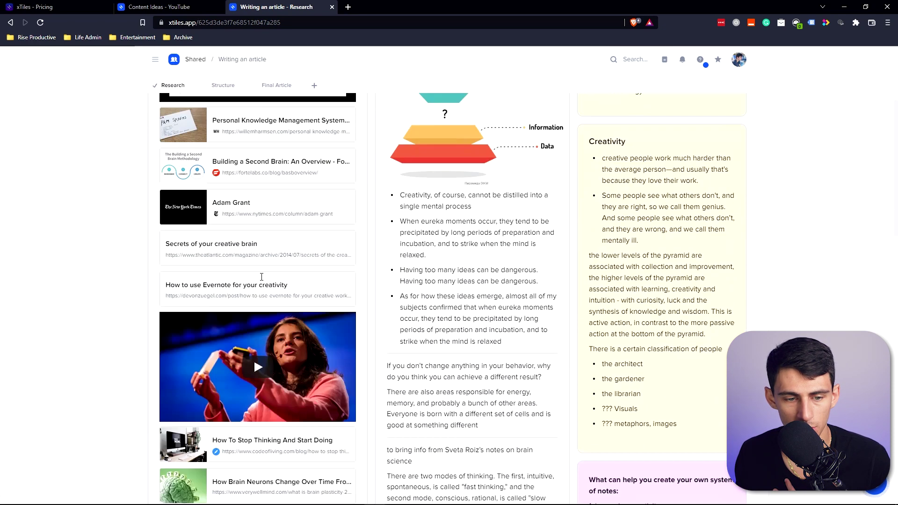
{"action": "scroll", "coordinate": [259, 275], "scroll_direction": "up", "scroll_amount": 3}
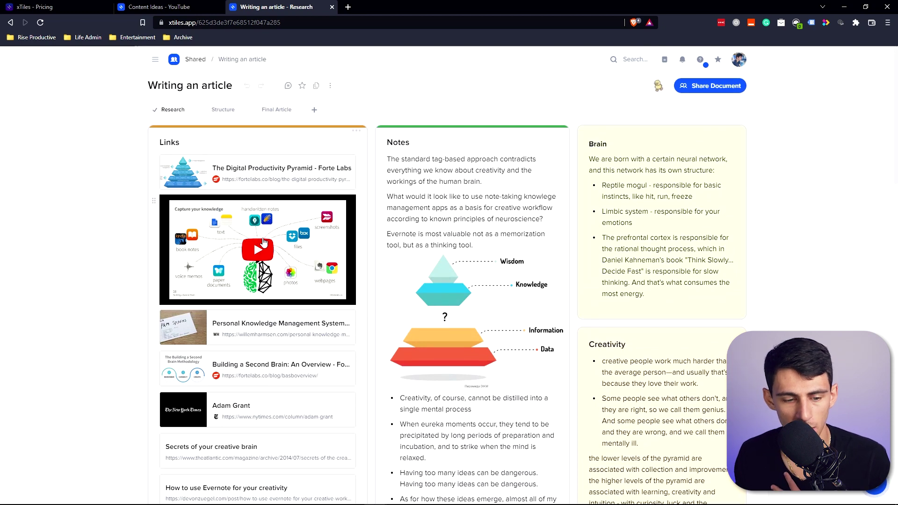
{"action": "scroll", "coordinate": [260, 238], "scroll_direction": "down", "scroll_amount": 3}
{"action": "scroll", "coordinate": [422, 225], "scroll_direction": "down", "scroll_amount": 2}
{"action": "scroll", "coordinate": [420, 237], "scroll_direction": "down", "scroll_amount": 2}
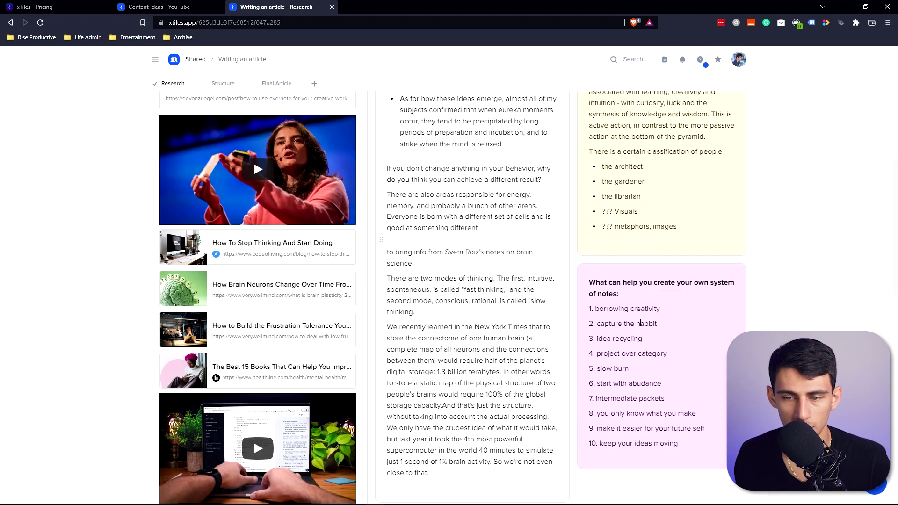
{"action": "scroll", "coordinate": [422, 237], "scroll_direction": "up", "scroll_amount": 6}
{"action": "scroll", "coordinate": [628, 213], "scroll_direction": "down", "scroll_amount": 1}
{"action": "scroll", "coordinate": [631, 224], "scroll_direction": "down", "scroll_amount": 2}
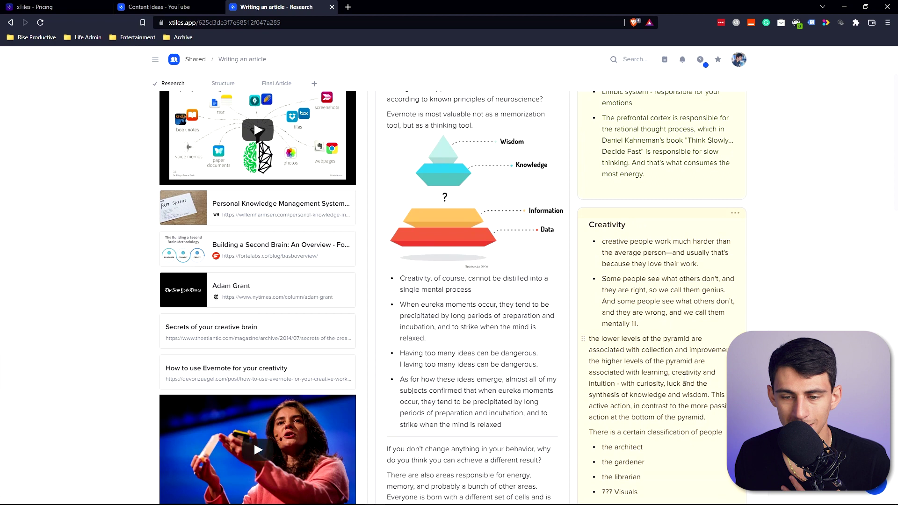
{"action": "scroll", "coordinate": [653, 316], "scroll_direction": "down", "scroll_amount": 3}
{"action": "scroll", "coordinate": [667, 359], "scroll_direction": "down", "scroll_amount": 2}
{"action": "scroll", "coordinate": [675, 376], "scroll_direction": "down", "scroll_amount": 2}
{"action": "scroll", "coordinate": [675, 377], "scroll_direction": "down", "scroll_amount": 1}
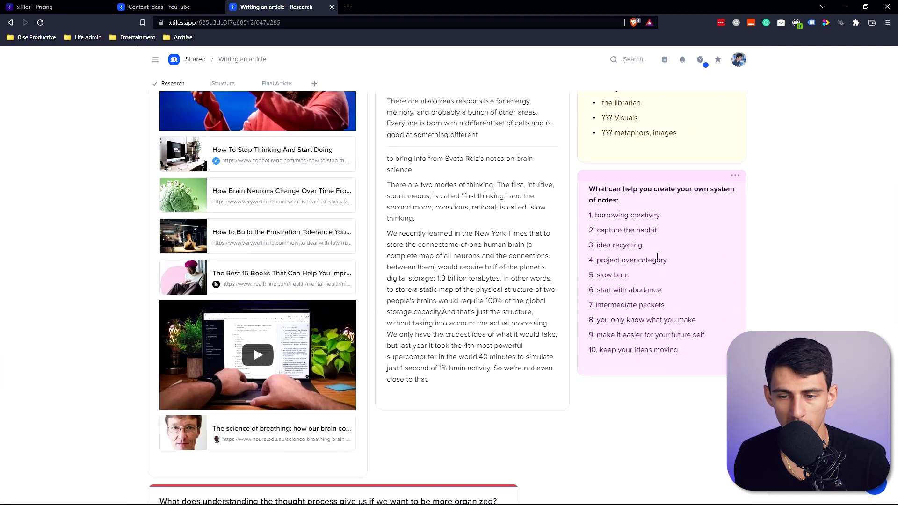
{"action": "scroll", "coordinate": [667, 261], "scroll_direction": "down", "scroll_amount": 1}
Step: Switch the Writing an article document to Structure, then to Final Article view
{"action": "left_click", "coordinate": [223, 83]}
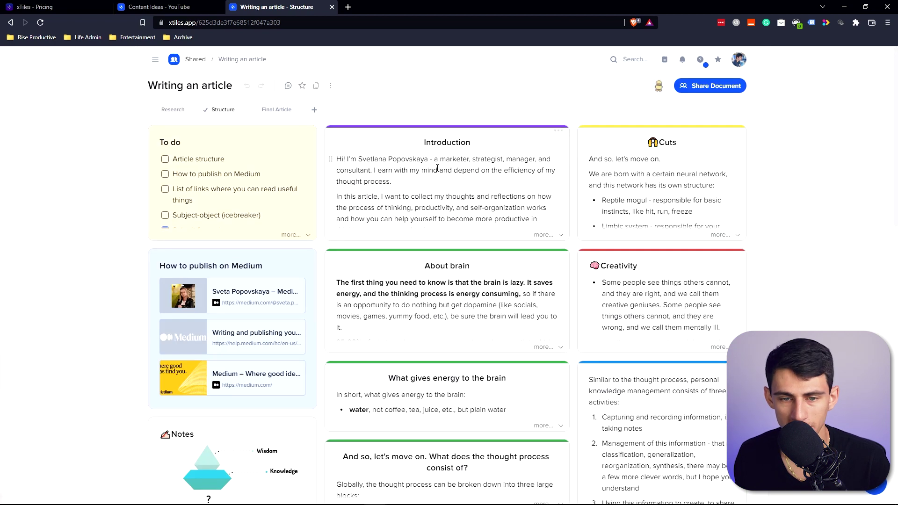
{"action": "scroll", "coordinate": [449, 296], "scroll_direction": "down", "scroll_amount": 3}
{"action": "scroll", "coordinate": [455, 305], "scroll_direction": "down", "scroll_amount": 2}
{"action": "scroll", "coordinate": [463, 316], "scroll_direction": "down", "scroll_amount": 1}
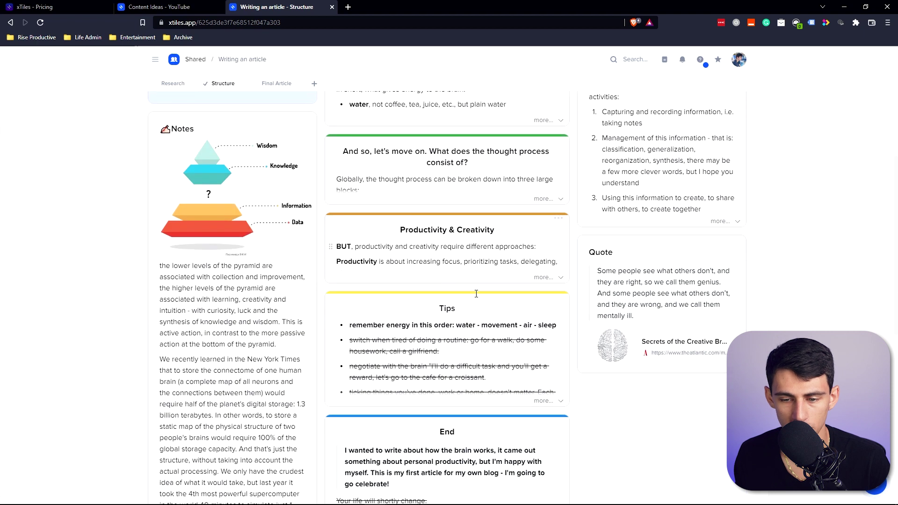
{"action": "scroll", "coordinate": [471, 326], "scroll_direction": "down", "scroll_amount": 2}
{"action": "scroll", "coordinate": [454, 358], "scroll_direction": "up", "scroll_amount": 5}
{"action": "scroll", "coordinate": [429, 309], "scroll_direction": "up", "scroll_amount": 2}
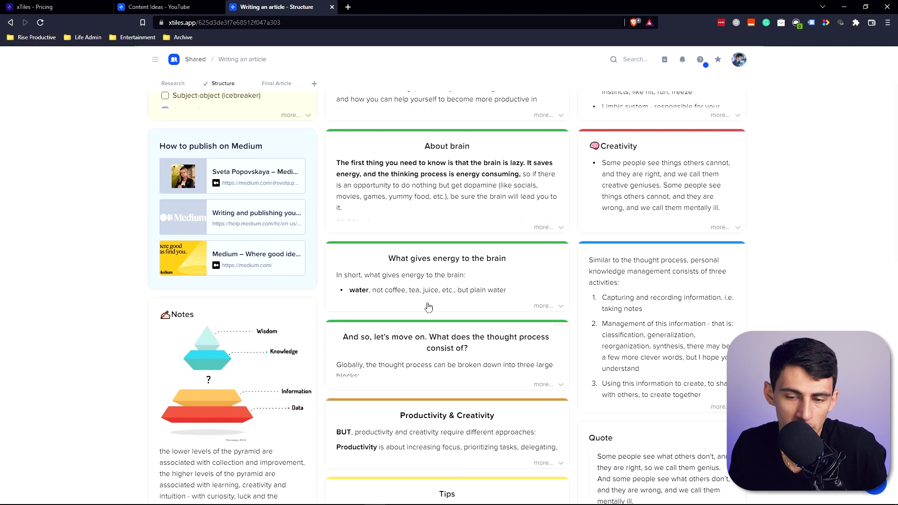
{"action": "scroll", "coordinate": [428, 303], "scroll_direction": "up", "scroll_amount": 2}
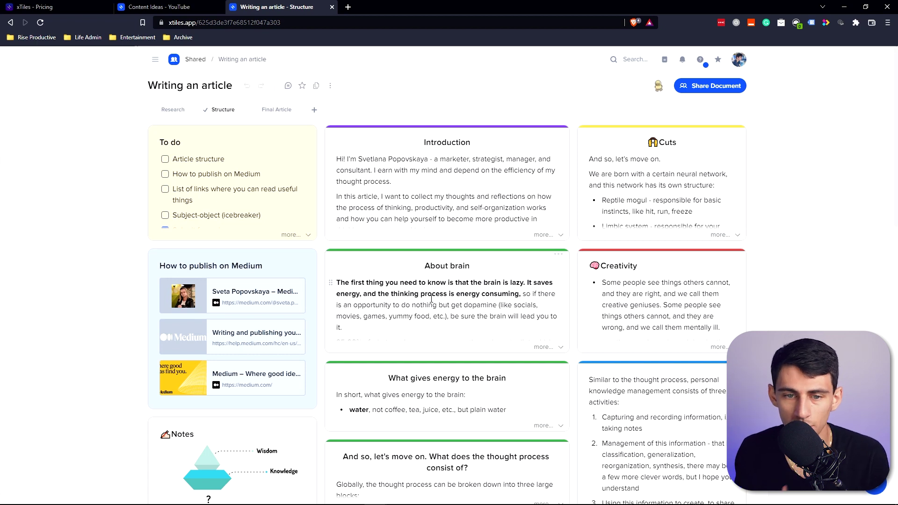
{"action": "mouse_move", "coordinate": [246, 177]}
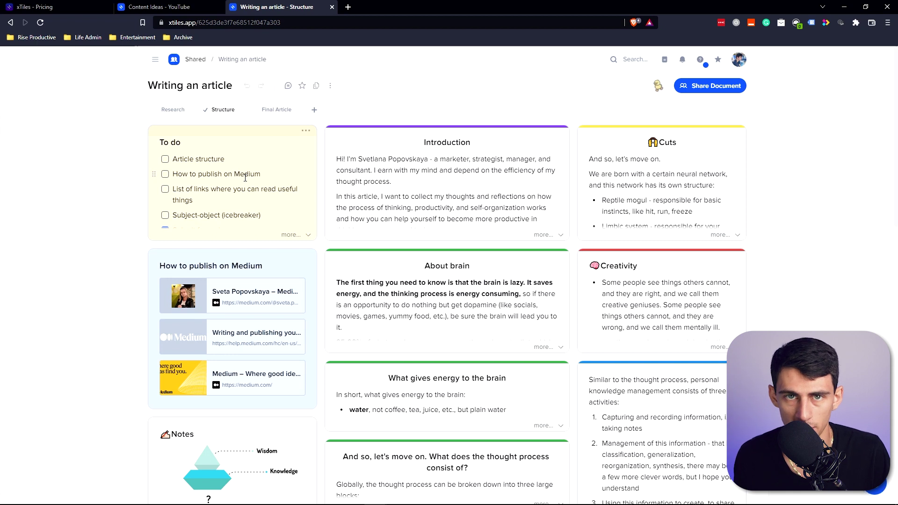
{"action": "left_click", "coordinate": [276, 110]}
{"action": "scroll", "coordinate": [344, 163], "scroll_direction": "up", "scroll_amount": 1}
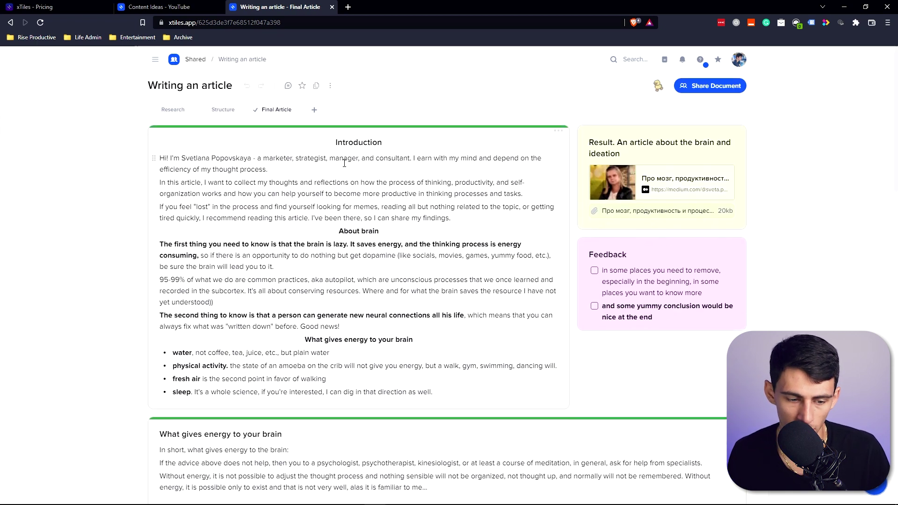